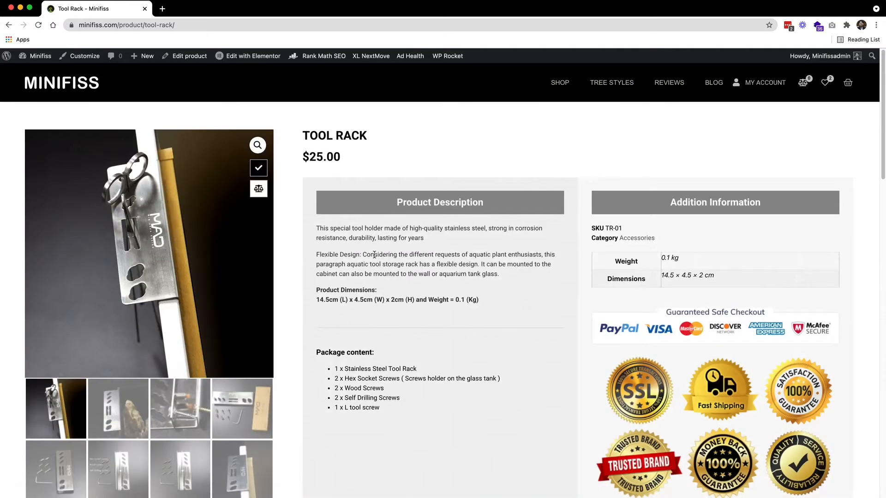
Examine the Tool Rack product page and return to its product details through the floating product thumbnail
scroll(374, 254, "down", 1)
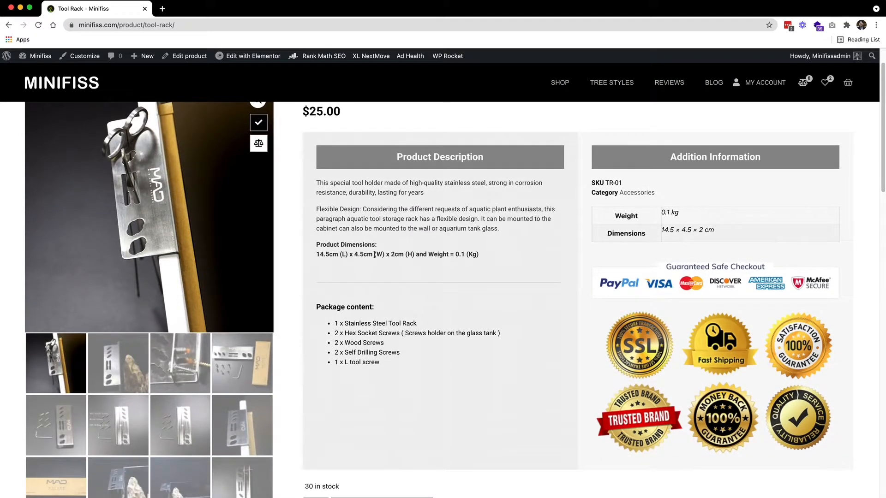
scroll(374, 255, "down", 9)
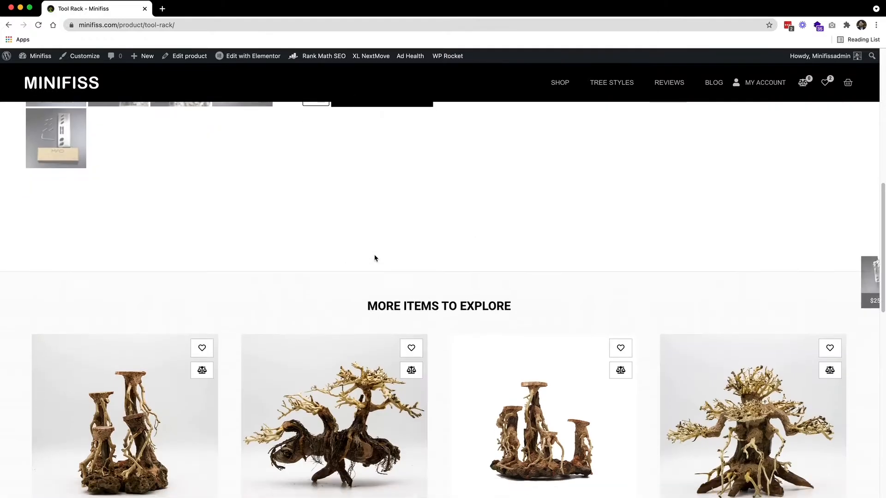
scroll(374, 258, "down", 7)
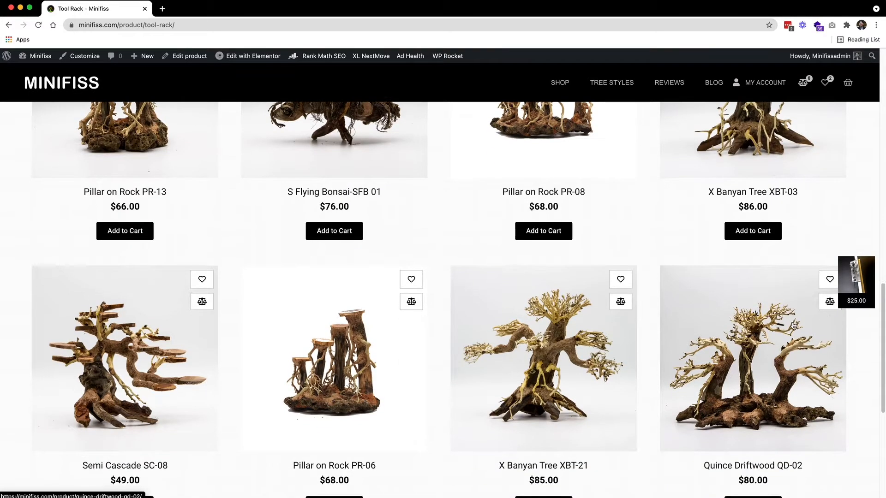
scroll(796, 326, "down", 6)
scroll(795, 325, "up", 3)
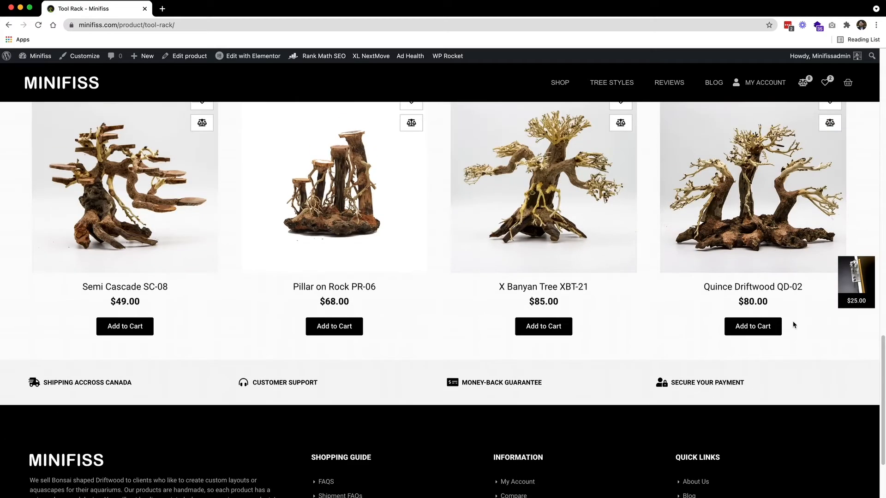
left_click(867, 286)
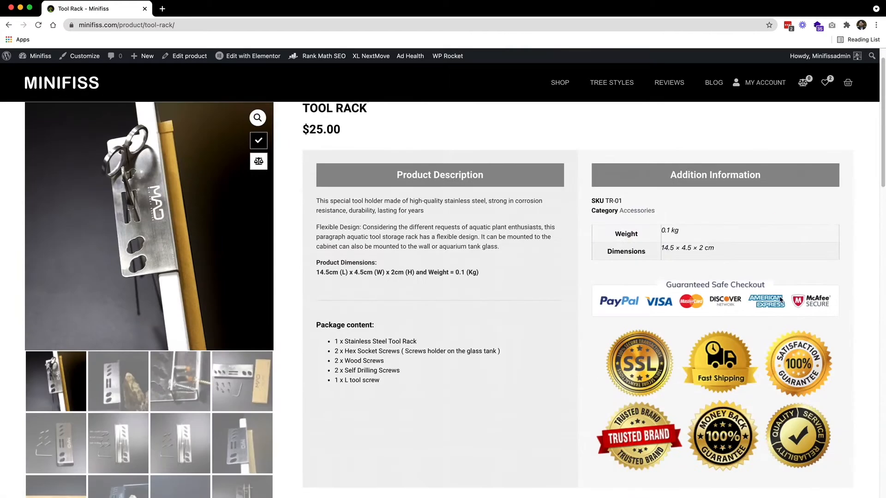
Open the S Flying Bonsai-SFB 01 product page and examine how its floating thumbnail behaves further down the page
scroll(737, 295, "down", 10)
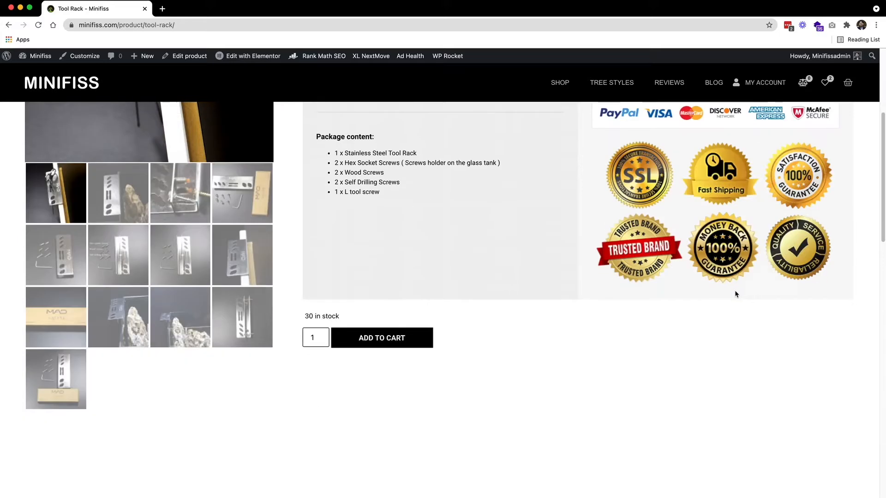
scroll(677, 289, "down", 2)
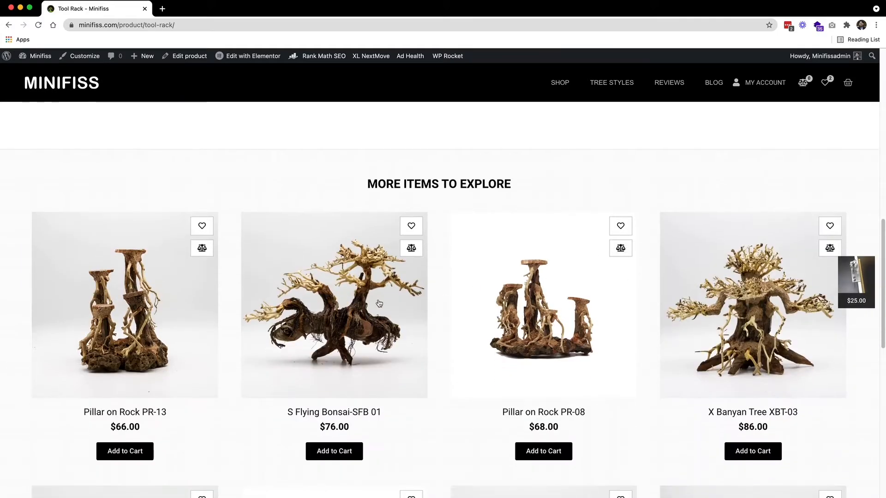
left_click(328, 302)
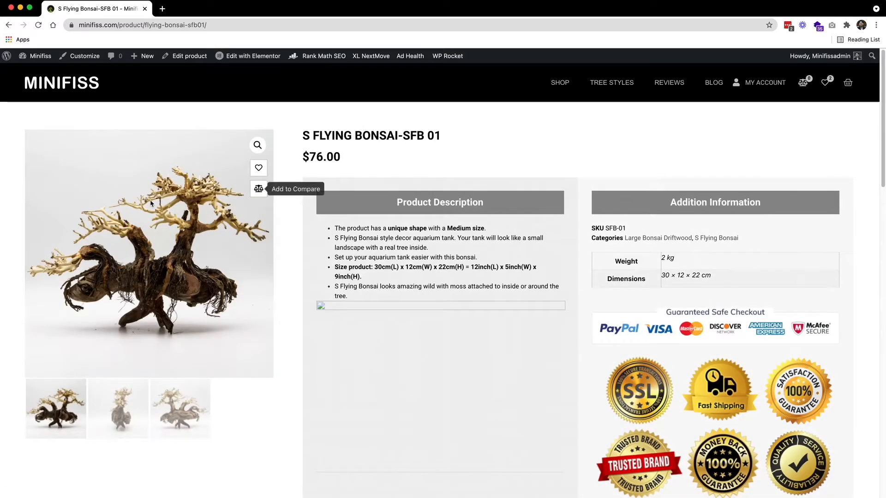
scroll(502, 180, "down", 10)
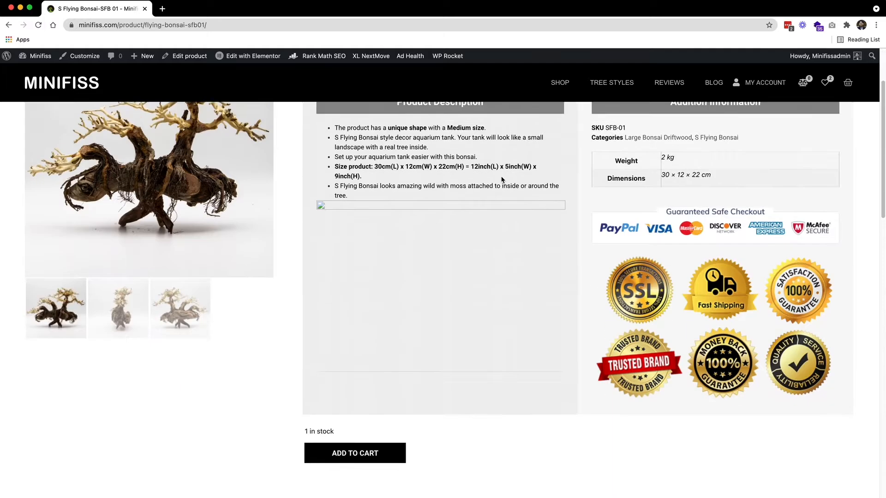
scroll(503, 181, "down", 6)
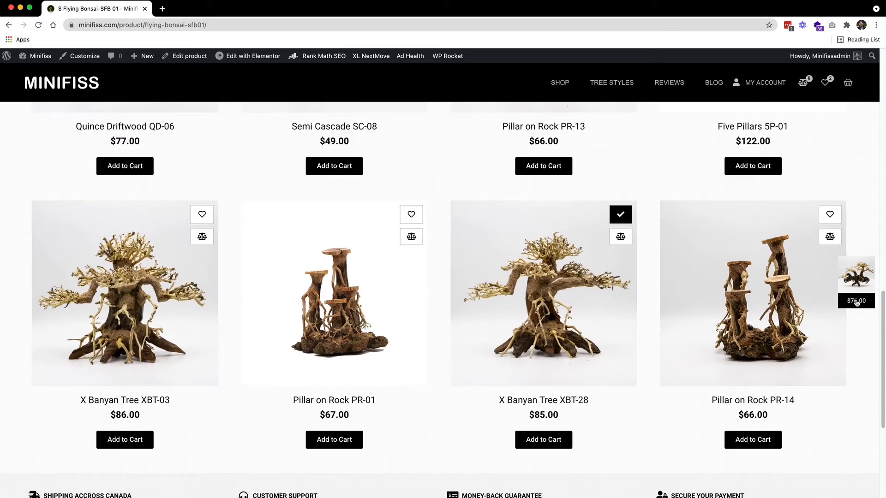
scroll(770, 312, "down", 2)
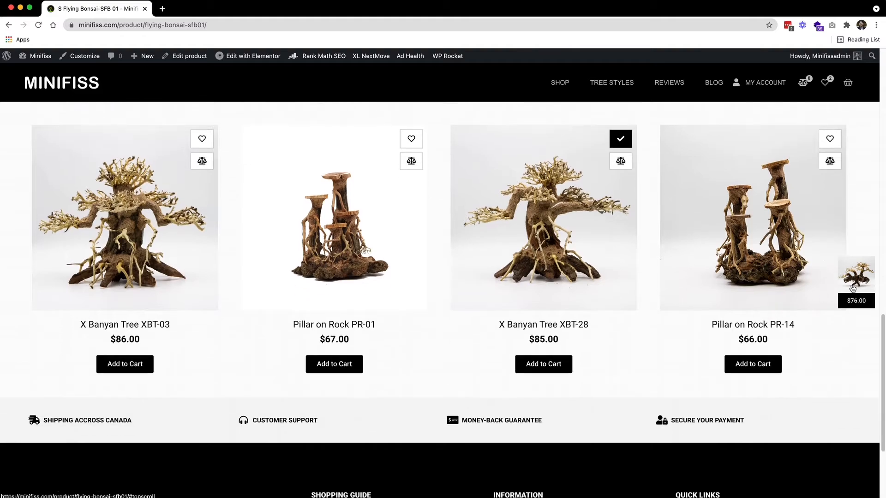
scroll(769, 309, "up", 15)
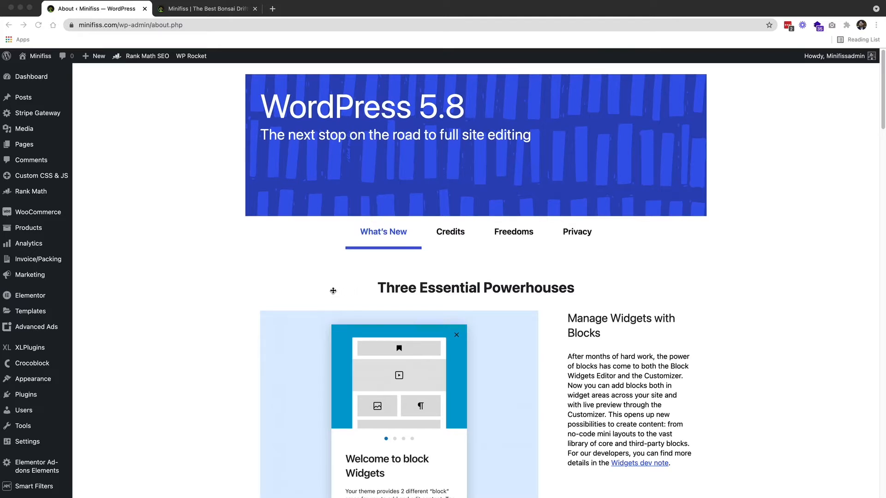
Look over the Minifiss home page, including the shop and tree styles banners, and return to the WordPress admin
left_click(224, 13)
scroll(388, 219, "down", 7)
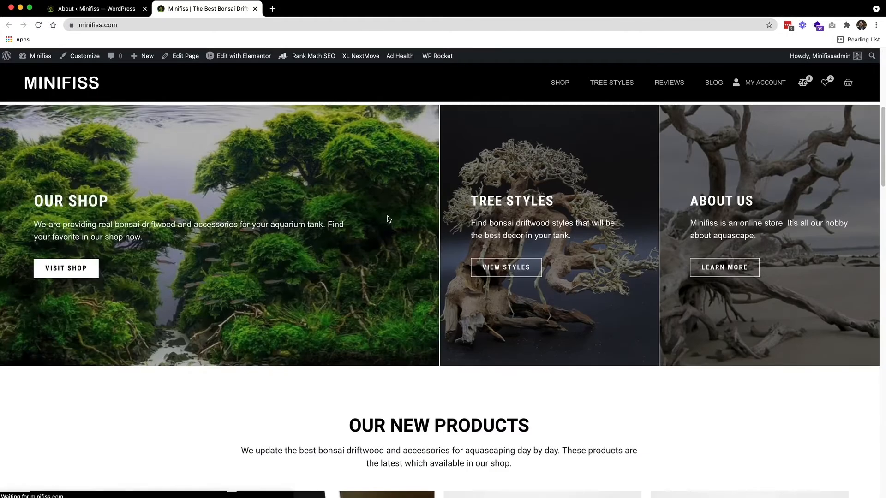
scroll(388, 219, "up", 6)
left_click(119, 14)
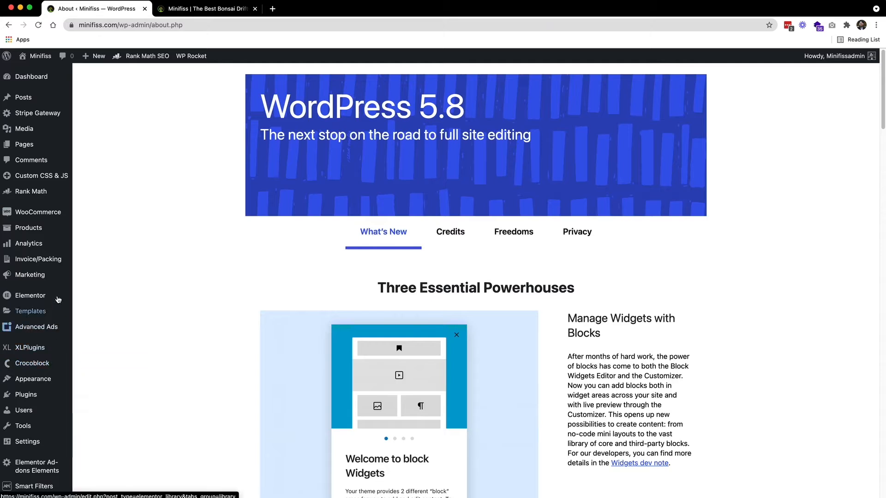
Open the Theme Builder templates and show only the Single Product ones
mouse_move(58, 257)
mouse_move(37, 311)
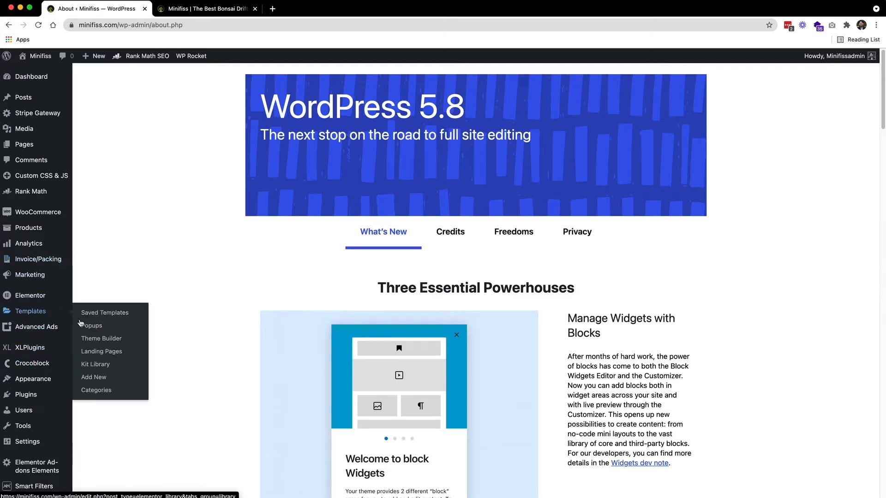
left_click(95, 340)
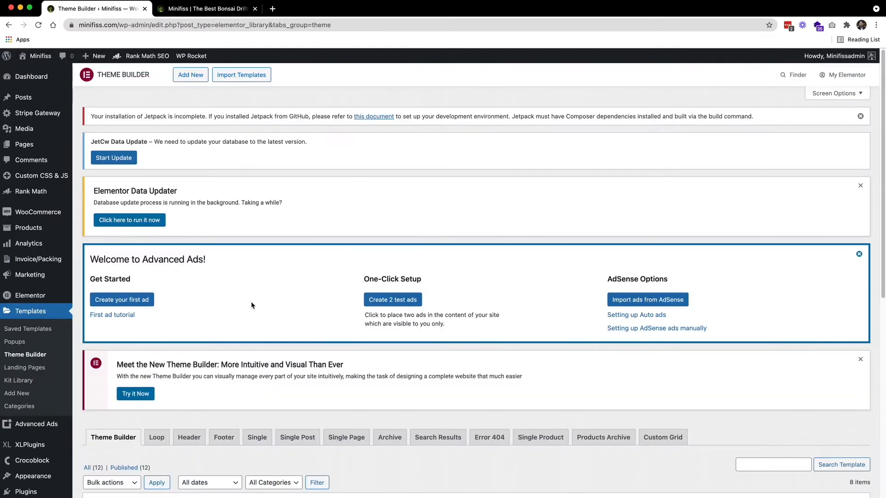
scroll(253, 303, "down", 2)
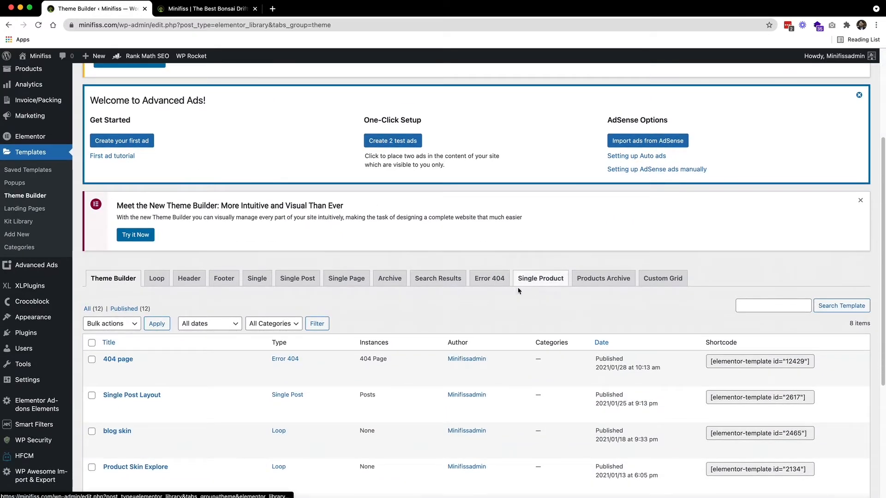
left_click(533, 280)
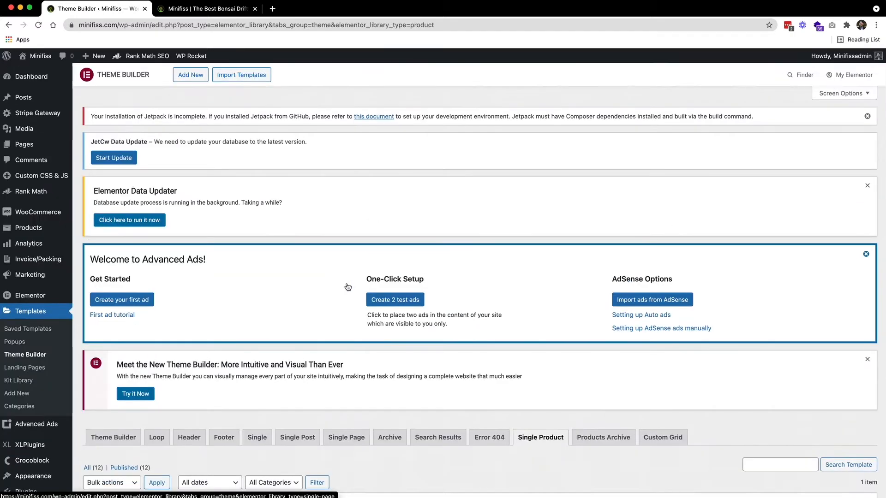
Open the Single product layout template for editing with Elementor
scroll(347, 287, "down", 5)
mouse_move(141, 359)
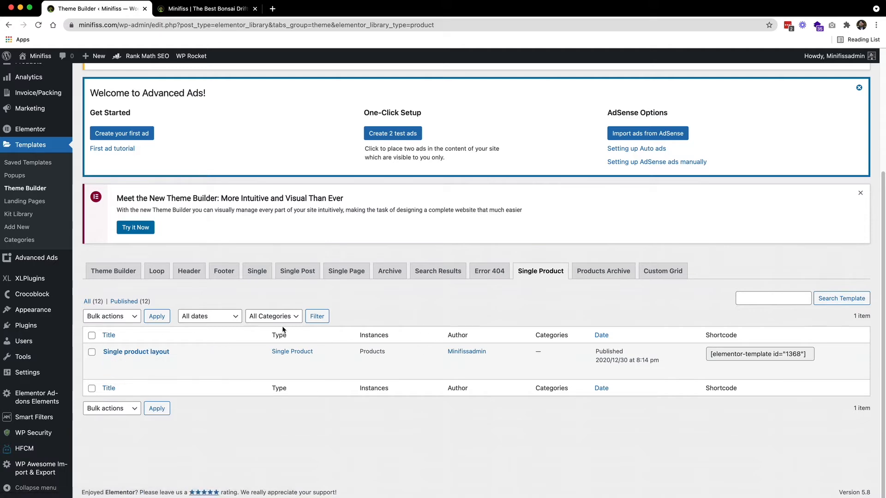
mouse_move(271, 362)
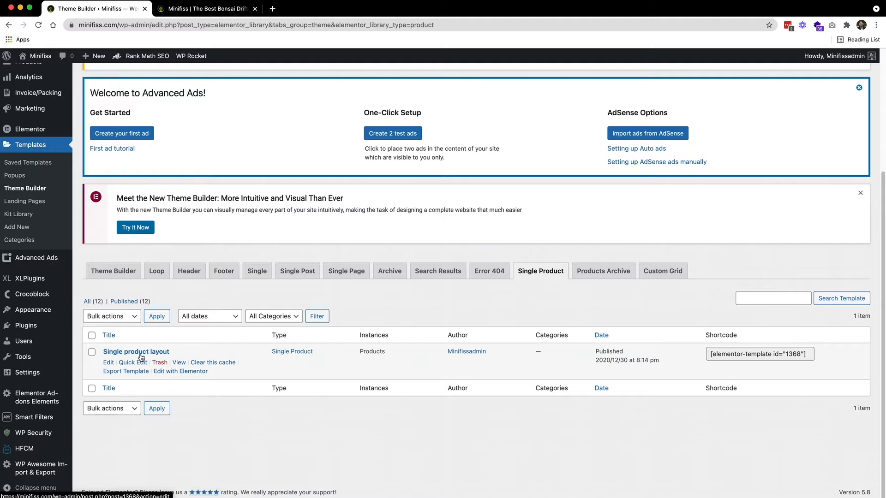
left_click(179, 372)
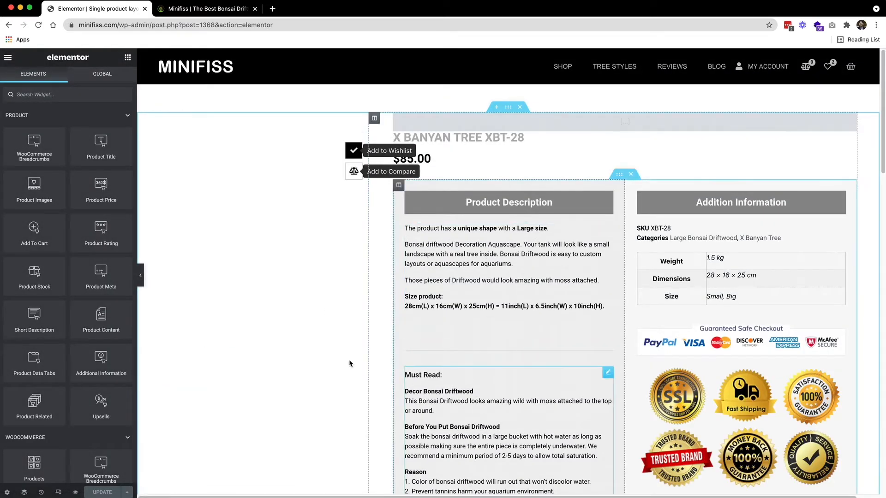
Set the CSS ID of the main section containing the product details to topscroll
scroll(560, 283, "down", 10)
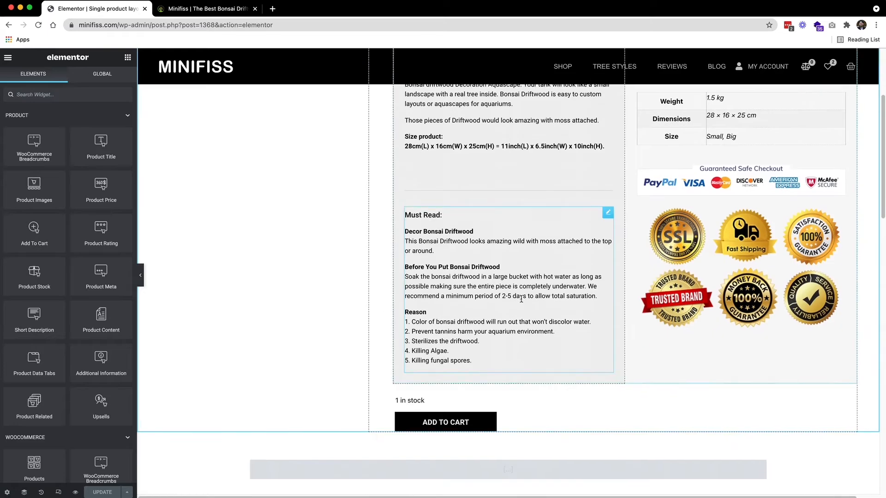
scroll(521, 303, "up", 6)
scroll(520, 304, "up", 5)
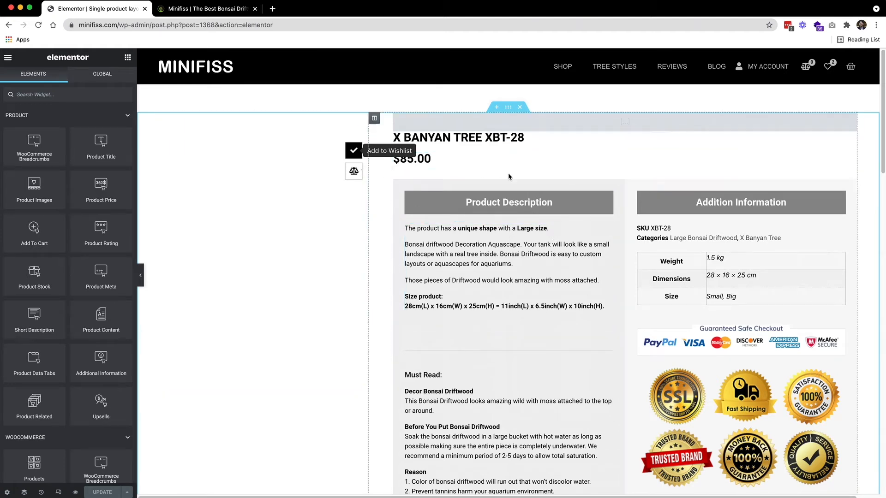
left_click(508, 108)
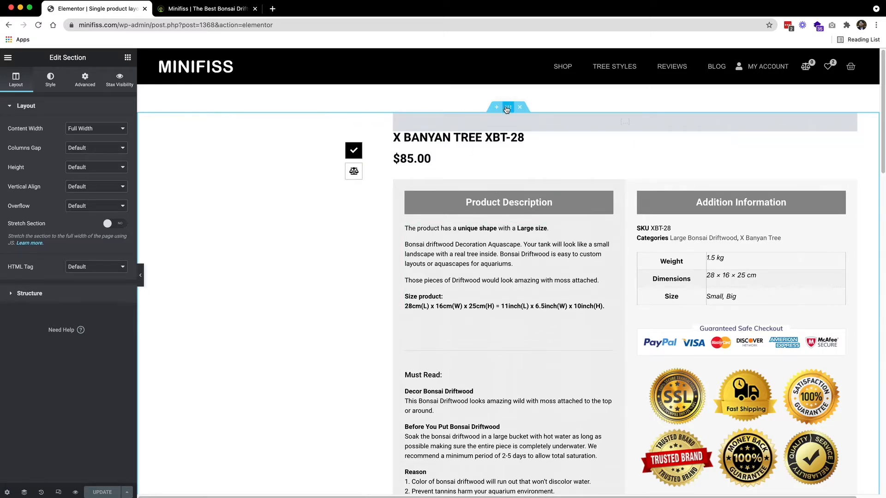
left_click(94, 84)
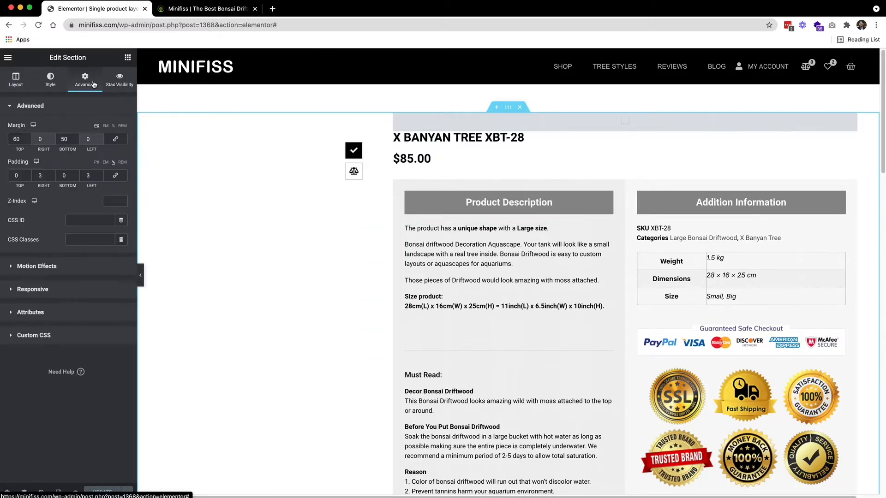
left_click(77, 222)
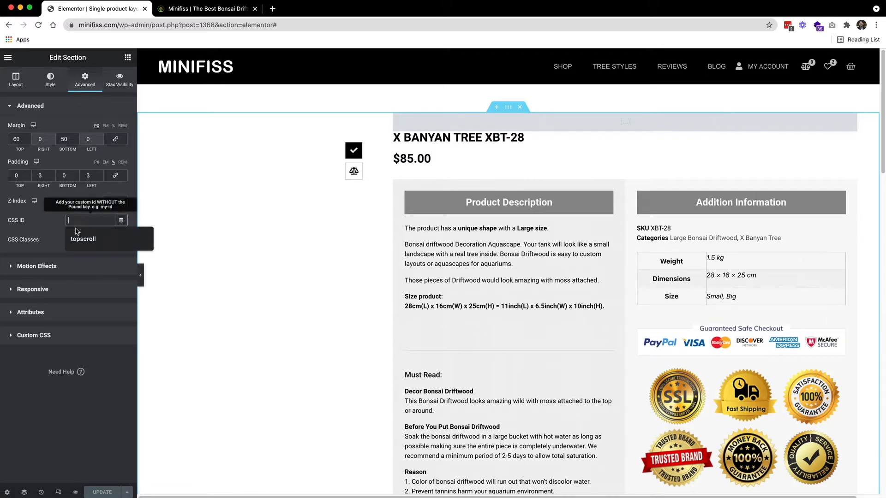
left_click(77, 239)
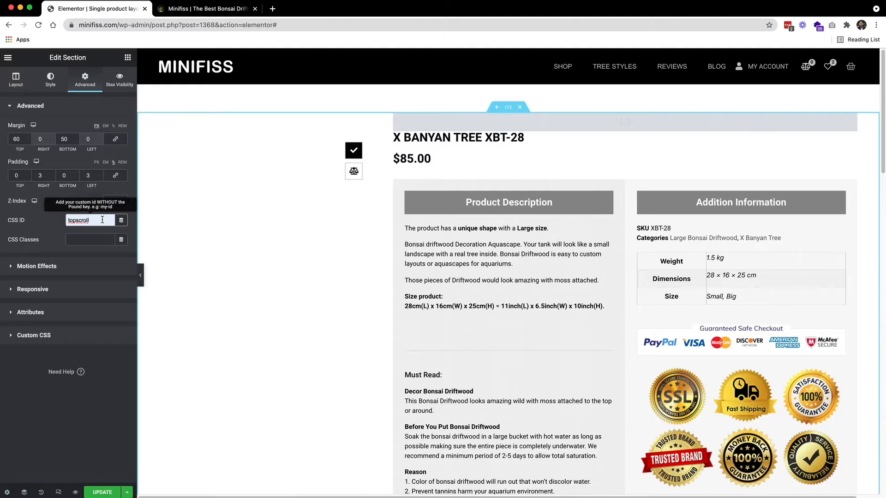
Save the changes to the Single product layout template and exit the editor to the WordPress admin
scroll(803, 318, "down", 4)
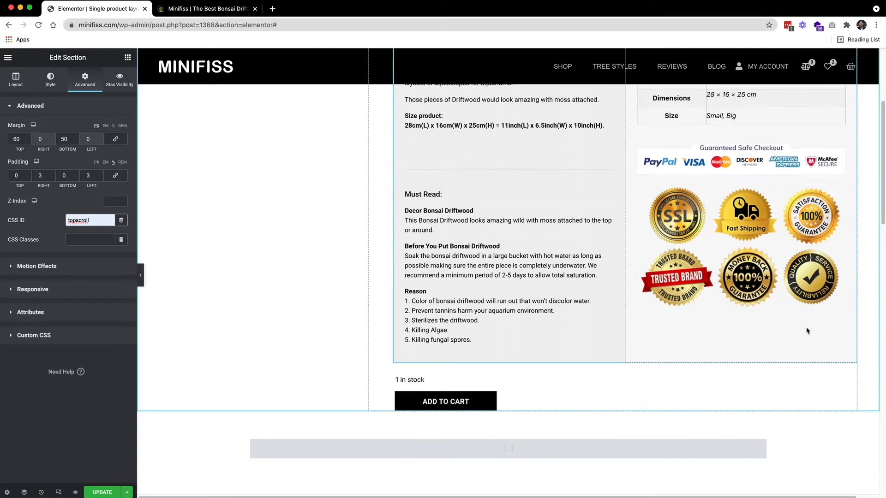
scroll(861, 365, "up", 4)
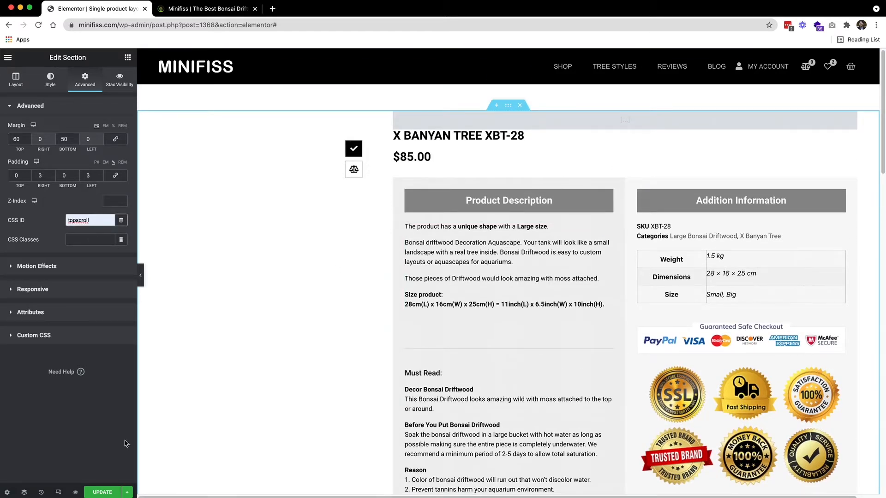
left_click(108, 491)
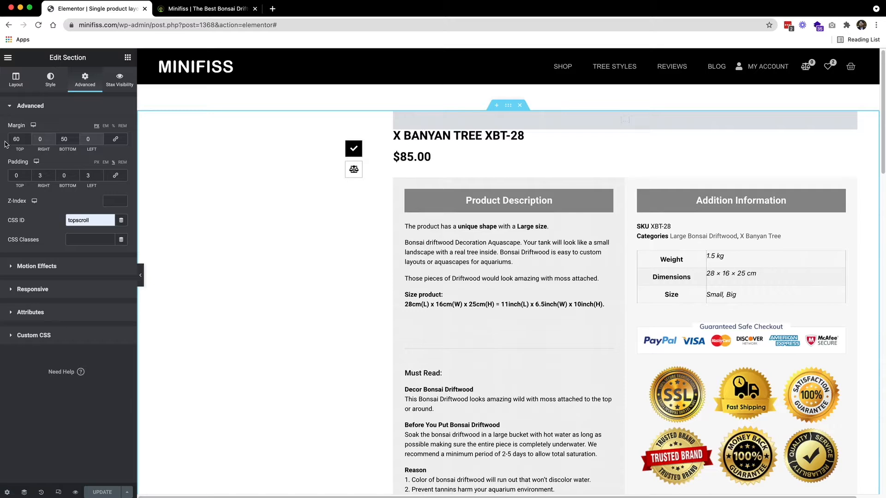
left_click(9, 58)
left_click(55, 224)
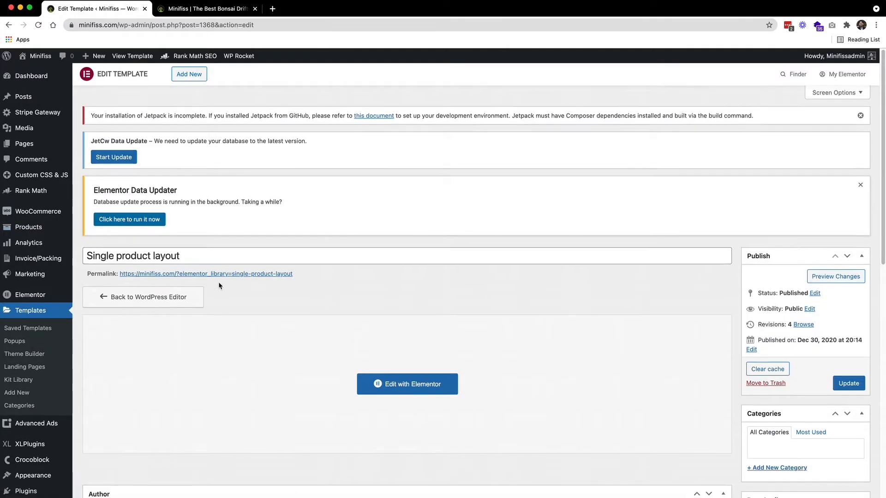
Open the Popups templates and start adding a new popup template
scroll(219, 286, "down", 3)
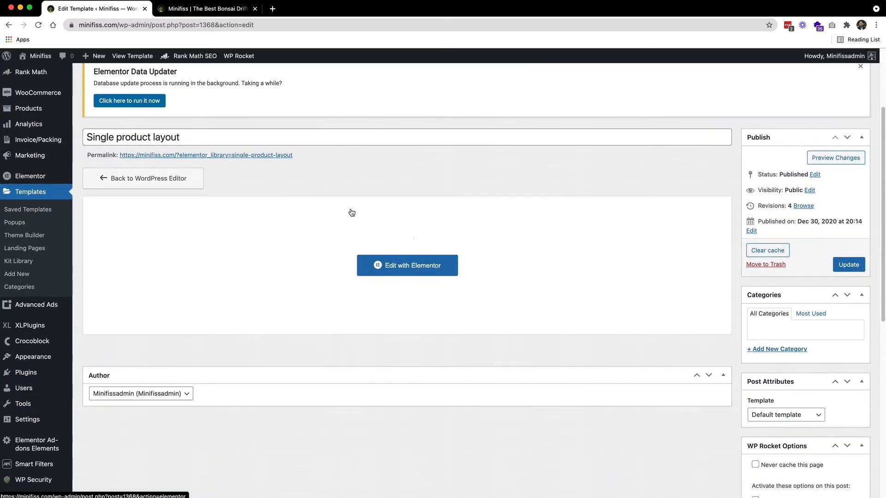
left_click(15, 223)
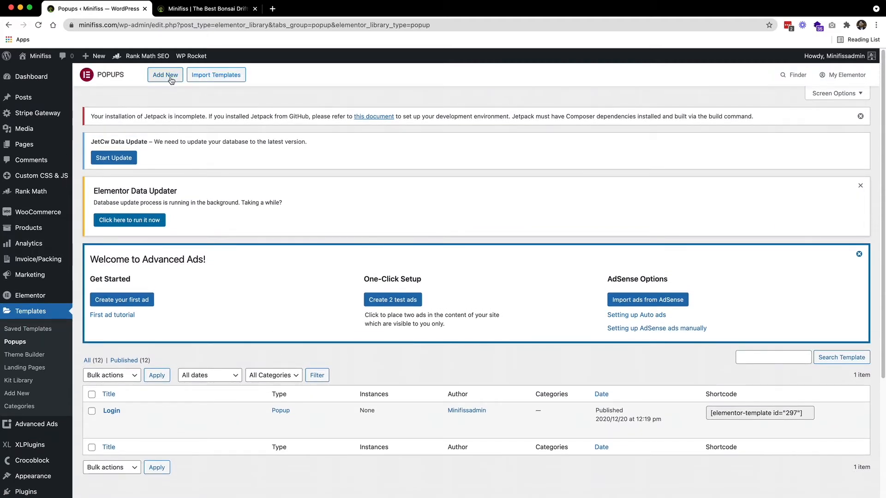
left_click(166, 75)
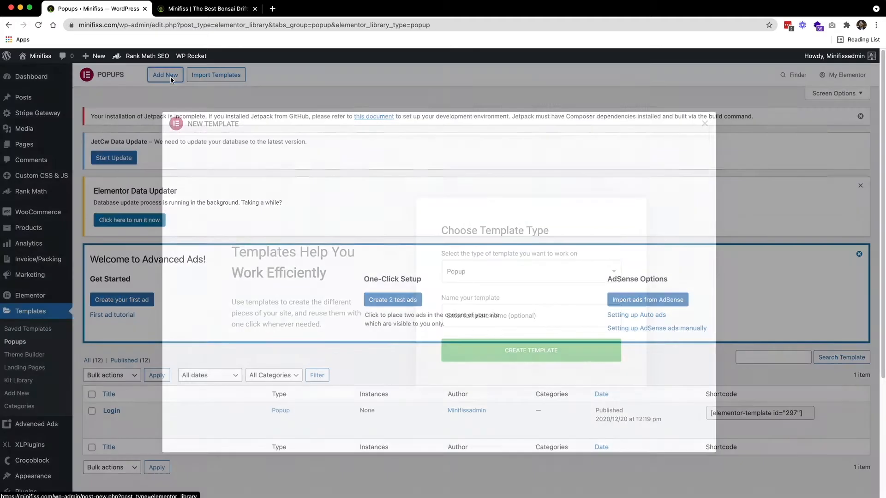
Name the popup template Popup scrolling, create it and close the template library to start from a blank popup
left_click(466, 318)
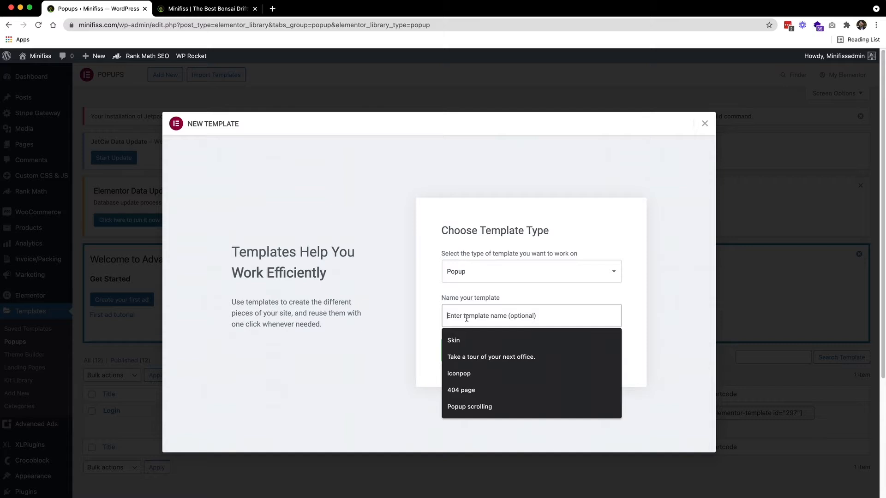
type("Pop")
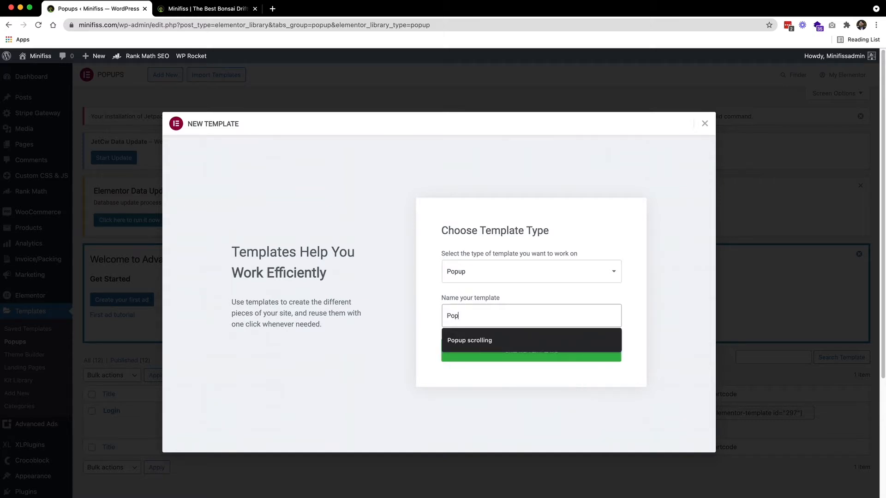
type("uop")
key("BackSpace")
key("BackSpace")
key("Down")
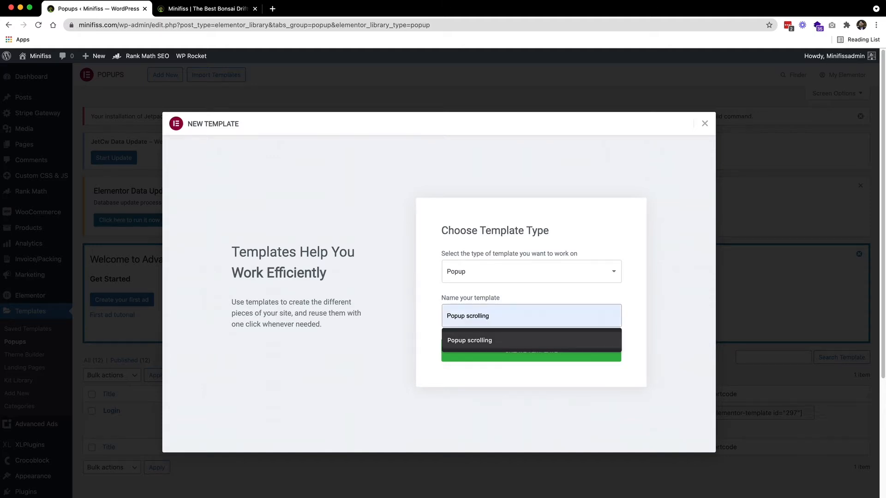
key("Return")
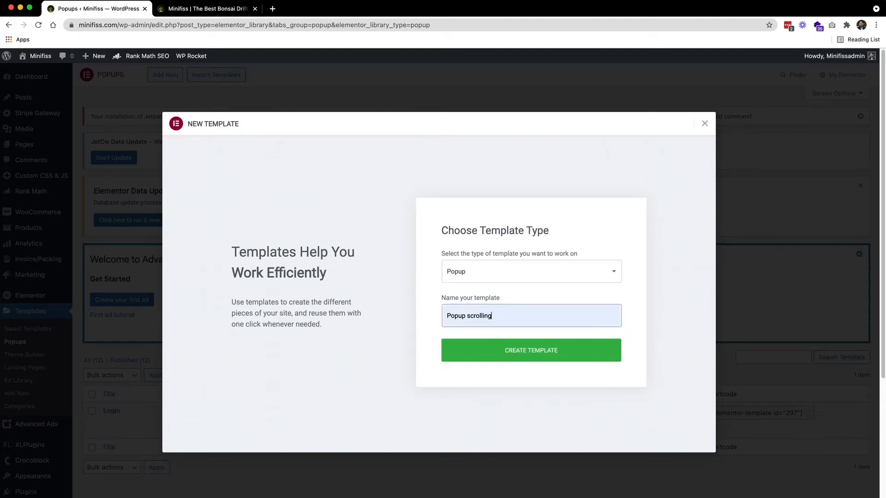
left_click(515, 353)
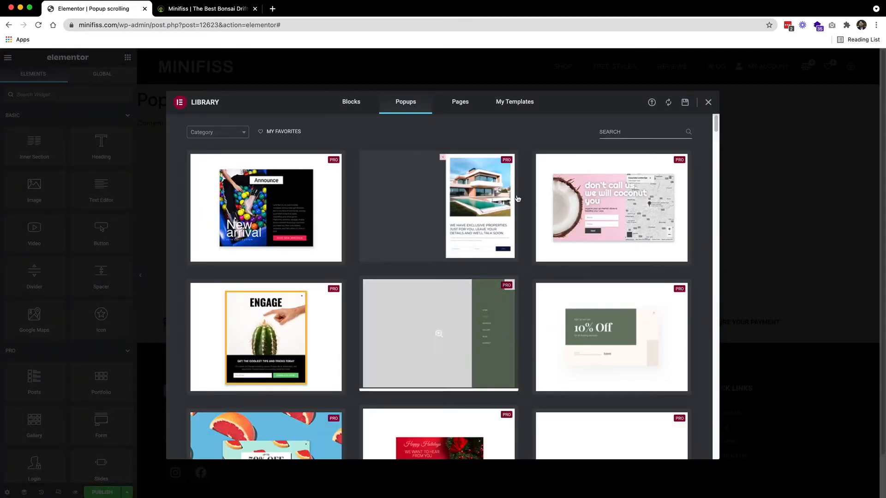
left_click(708, 103)
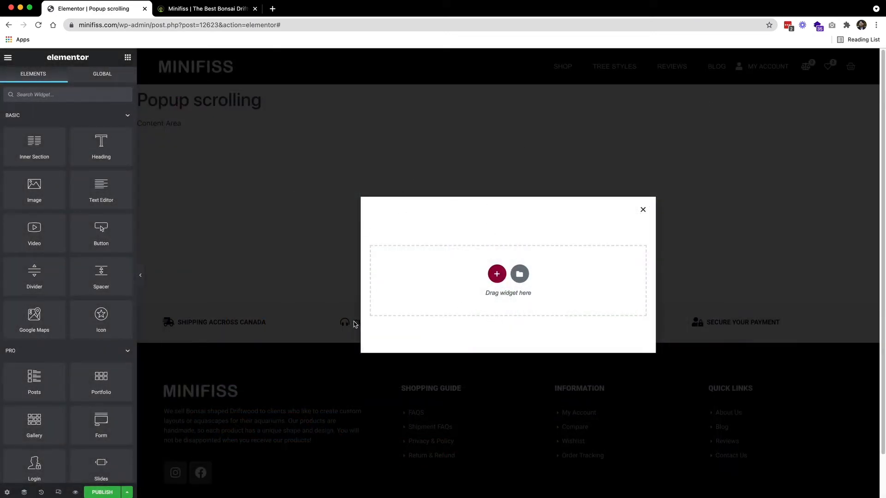
Configure the popup layout with right horizontal alignment, a 100 px width, and no overlay or close button
left_click(8, 492)
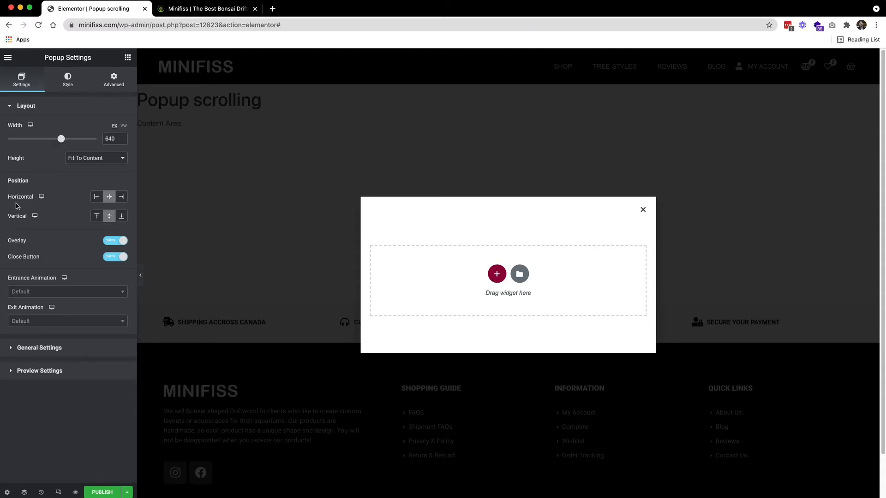
left_click(122, 200)
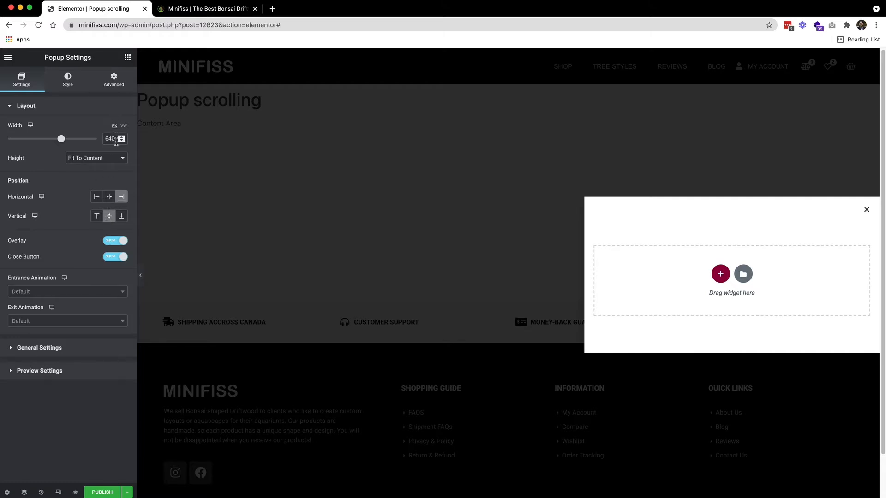
left_click_drag(115, 139, 99, 138)
type("100")
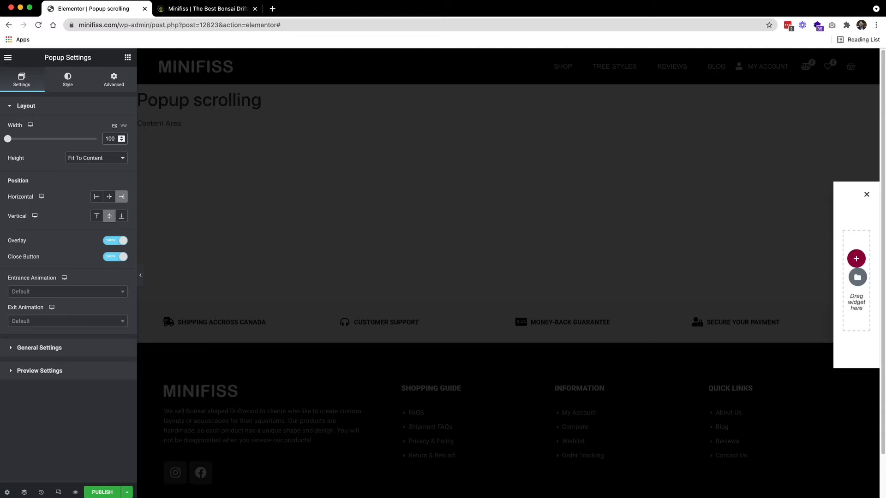
left_click(110, 240)
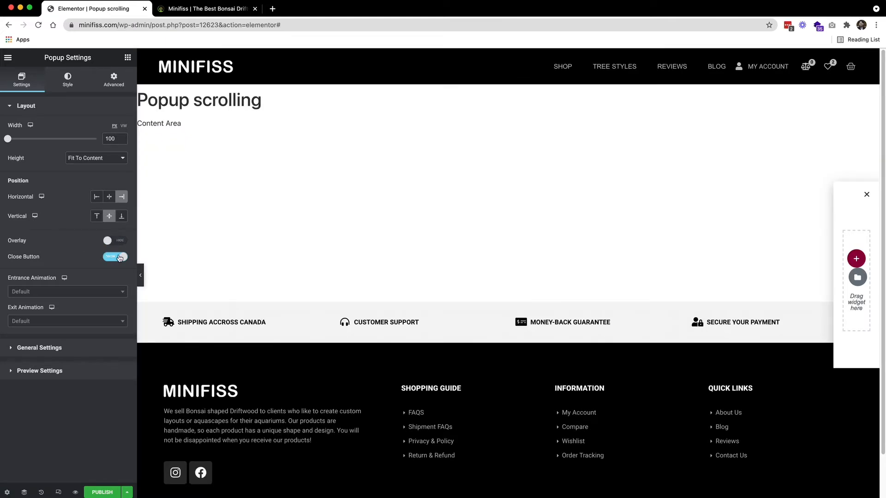
left_click(110, 256)
Remove the popup's box shadow and give it a fully transparent classic background color, #02010100
left_click(69, 87)
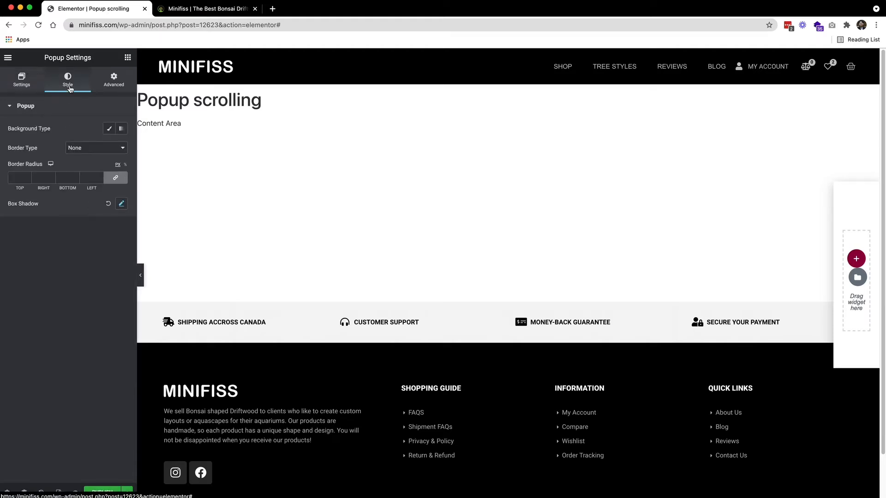
left_click(108, 204)
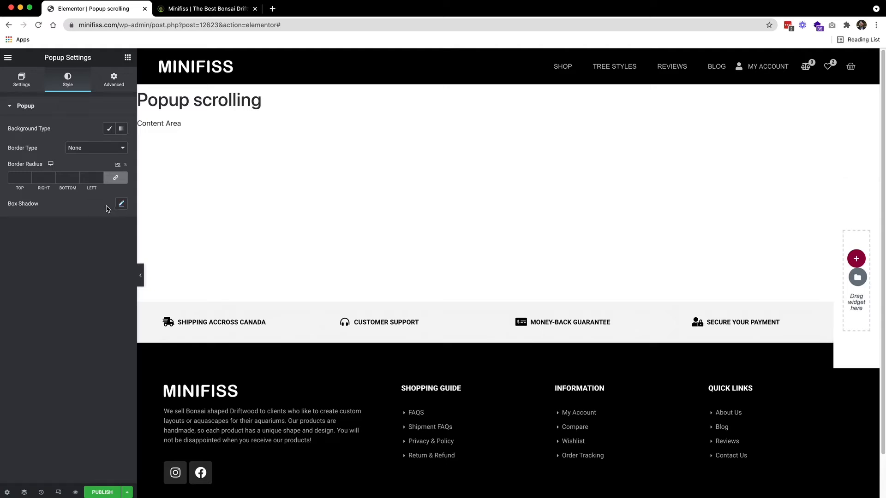
left_click(110, 131)
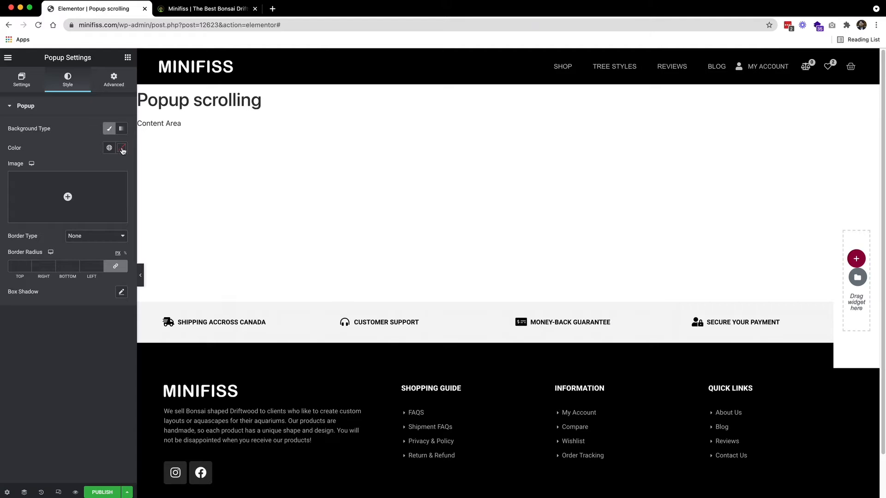
left_click(122, 148)
left_click_drag(121, 275, 15, 276)
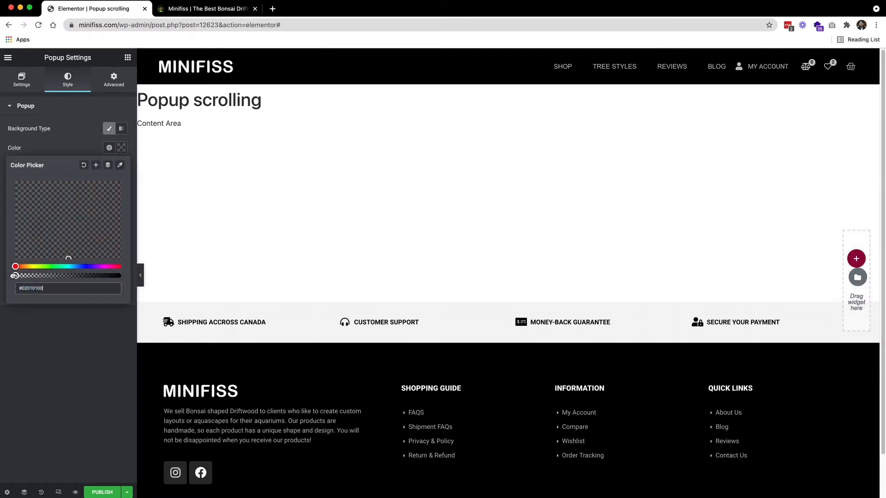
left_click(77, 150)
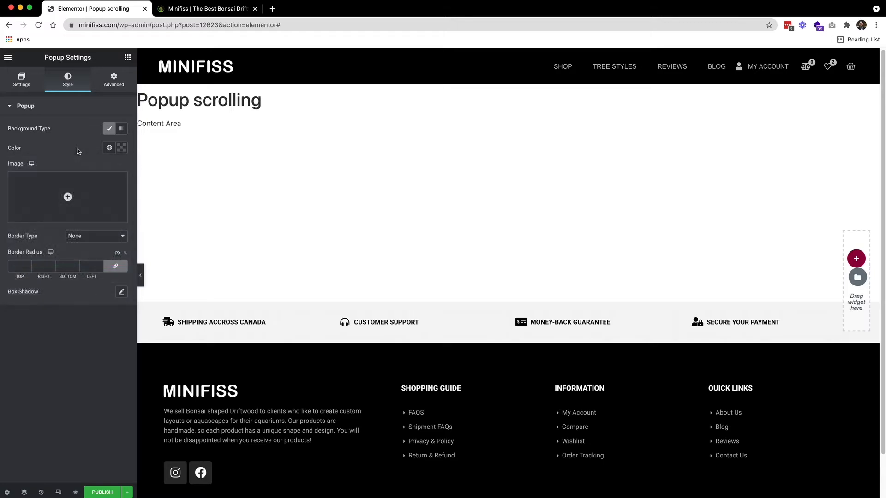
Prevent the popup from closing on the ESC key
left_click(115, 82)
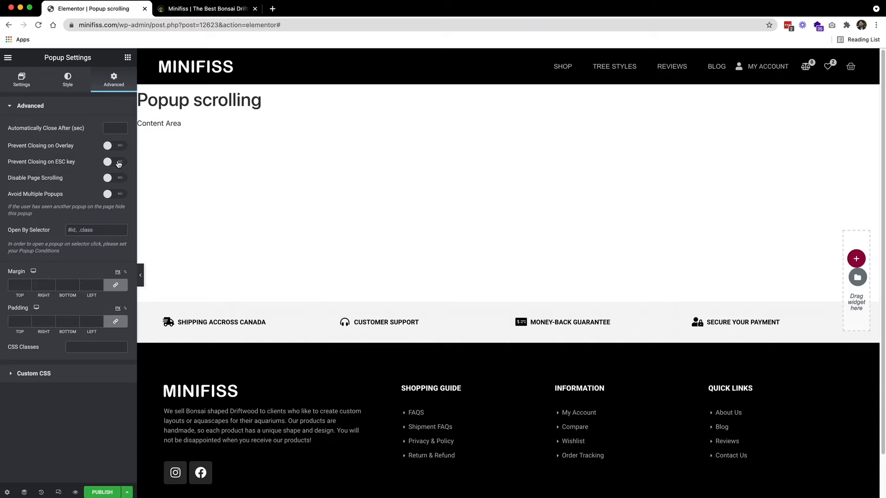
left_click(119, 163)
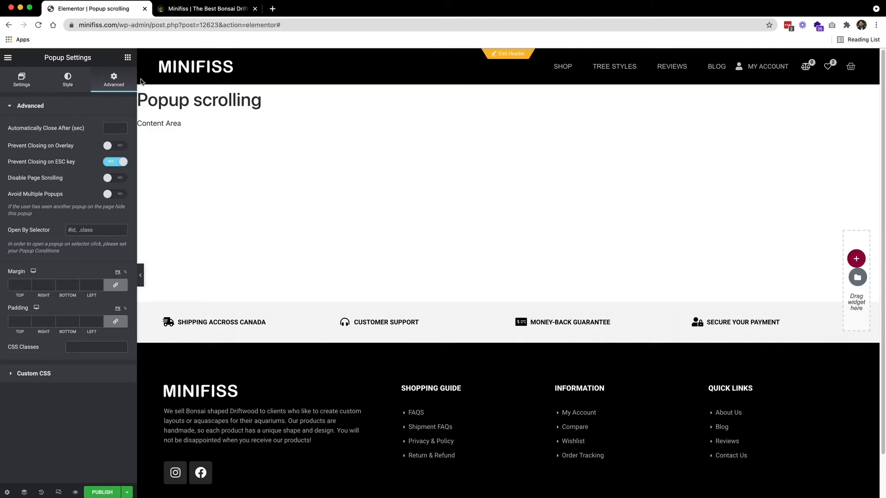
Search the widgets for image and add the Featured Image widget to the popup
left_click(856, 259)
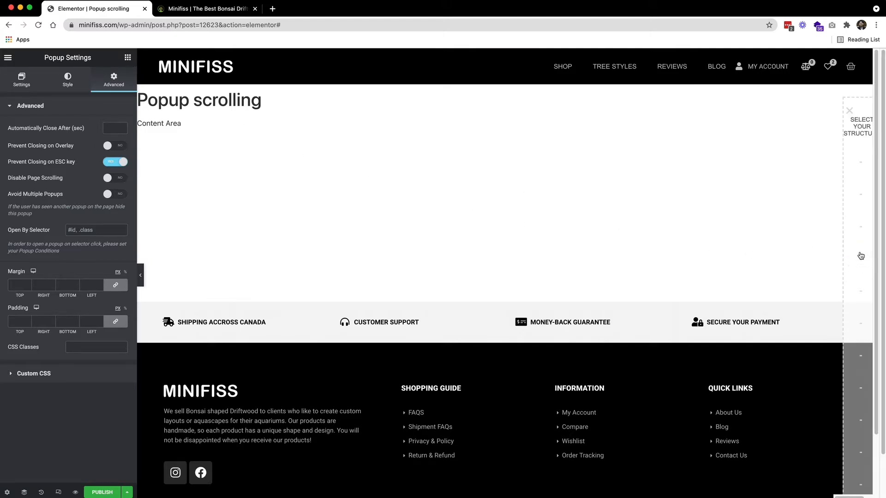
left_click(128, 58)
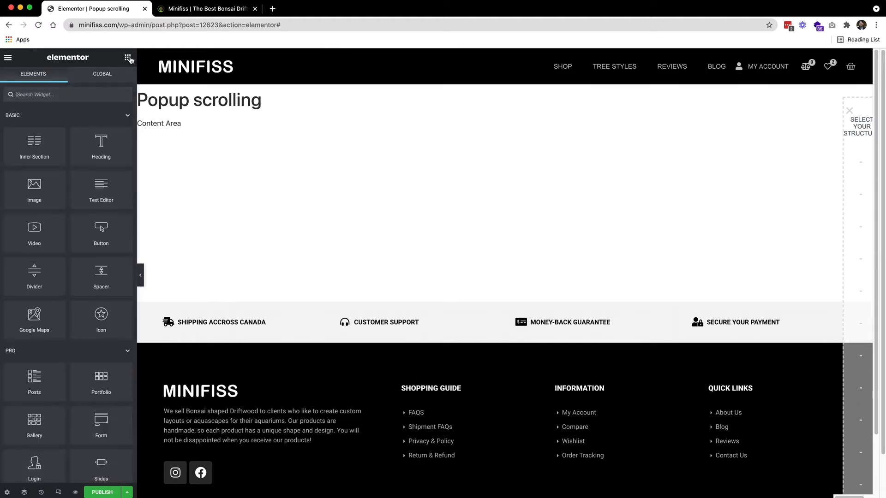
left_click(91, 94)
type("image")
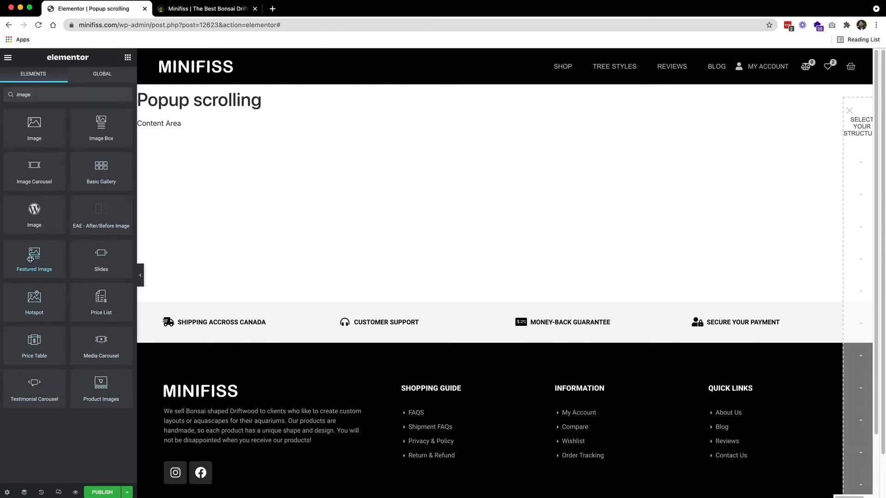
left_click_drag(30, 260, 860, 266)
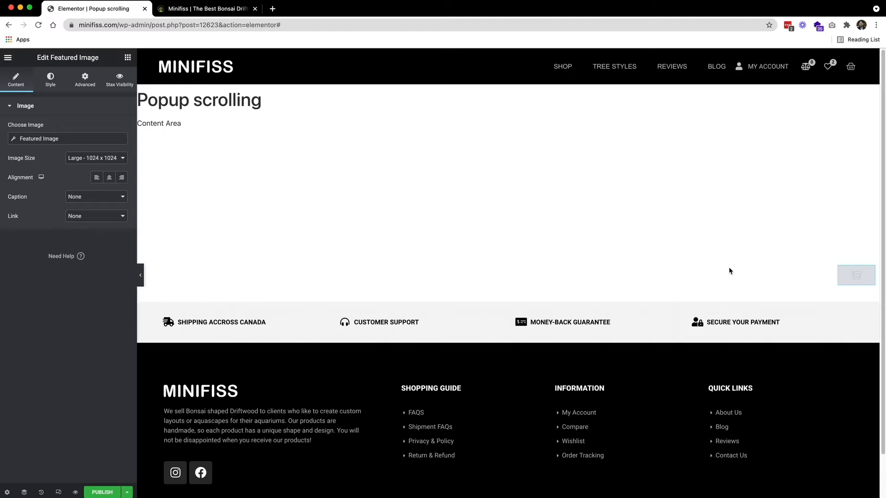
Set the featured image's size to Thumbnail - 150 x 150 and center its alignment
mouse_move(861, 279)
left_click(99, 159)
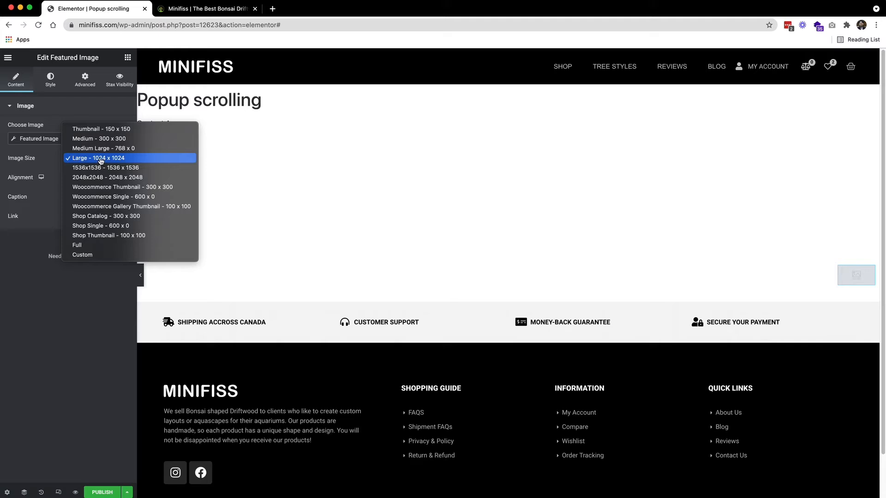
left_click(113, 133)
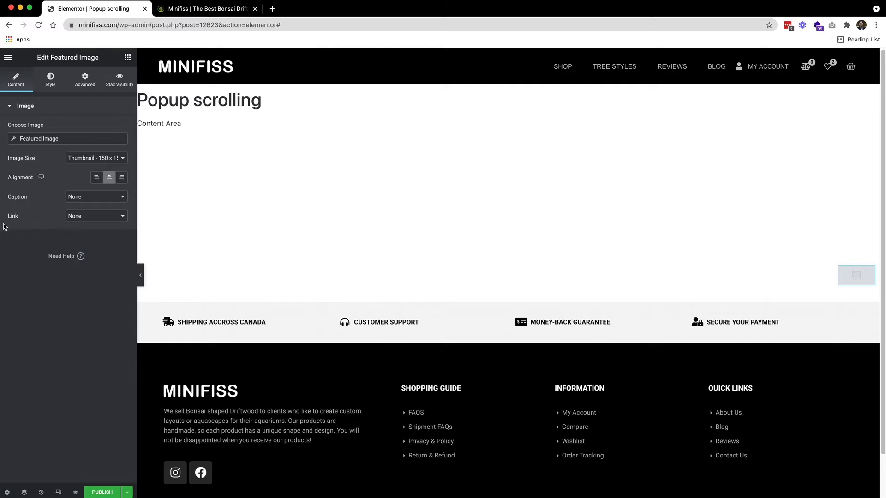
Link the featured image to the custom URL #topscroll
left_click(85, 219)
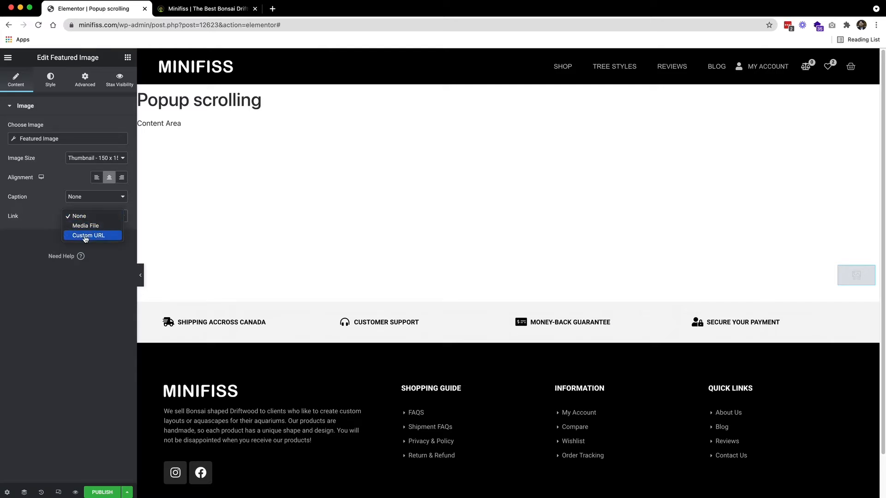
left_click(86, 236)
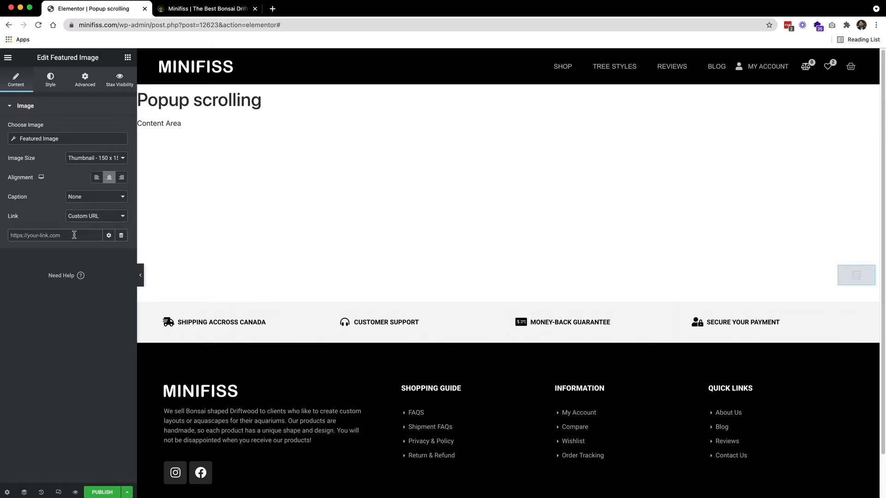
left_click(74, 236)
type("#top")
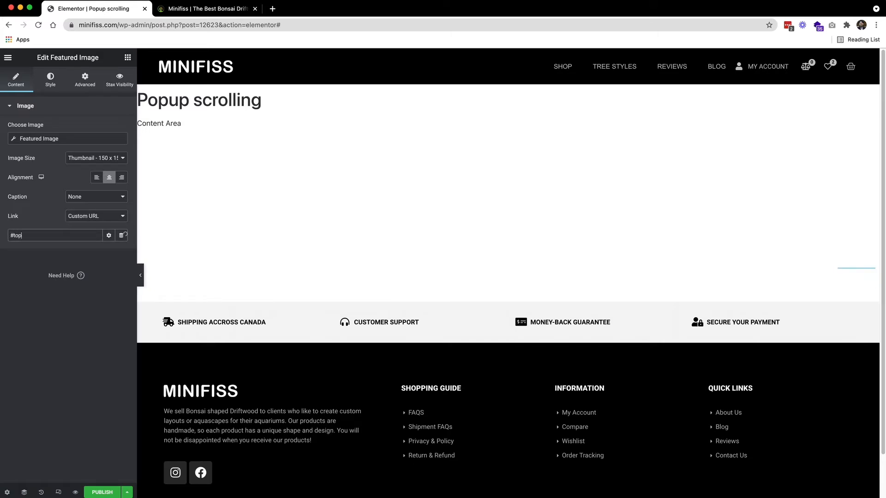
type("scroll")
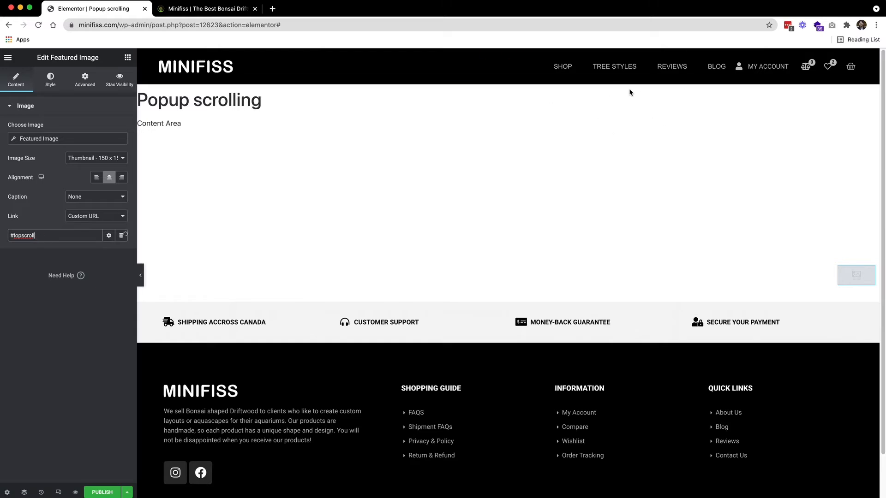
double_click(13, 236)
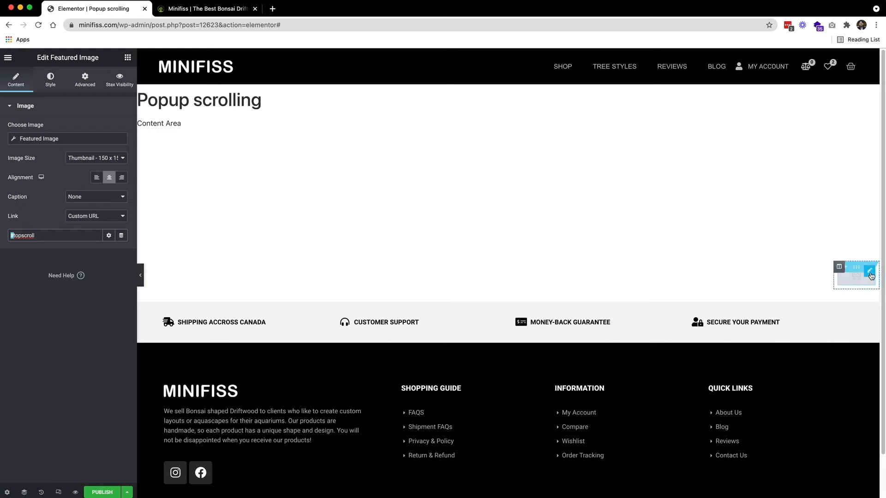
Turn on Scrolling Effects in the featured image's Motion Effects settings
left_click(51, 85)
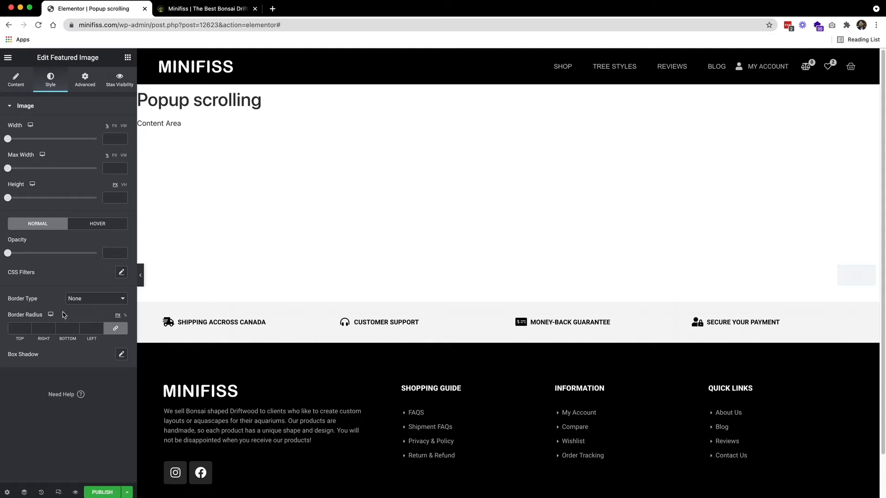
left_click(85, 88)
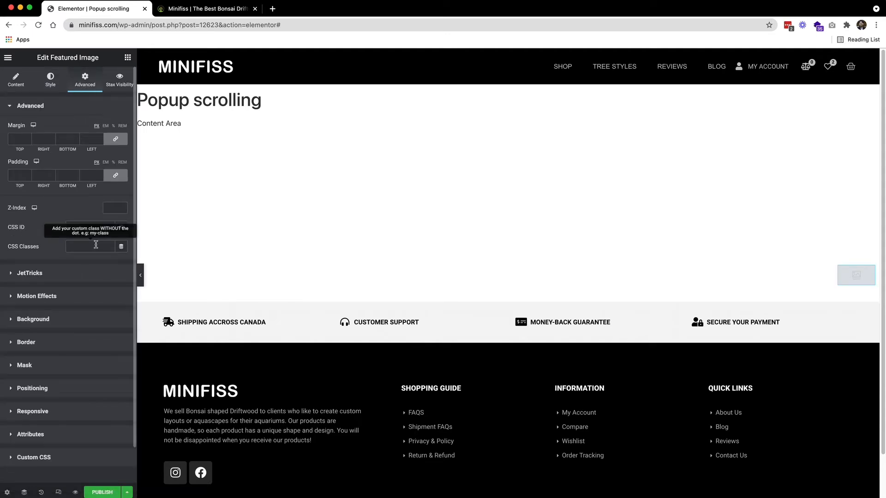
scroll(96, 245, "down", 1)
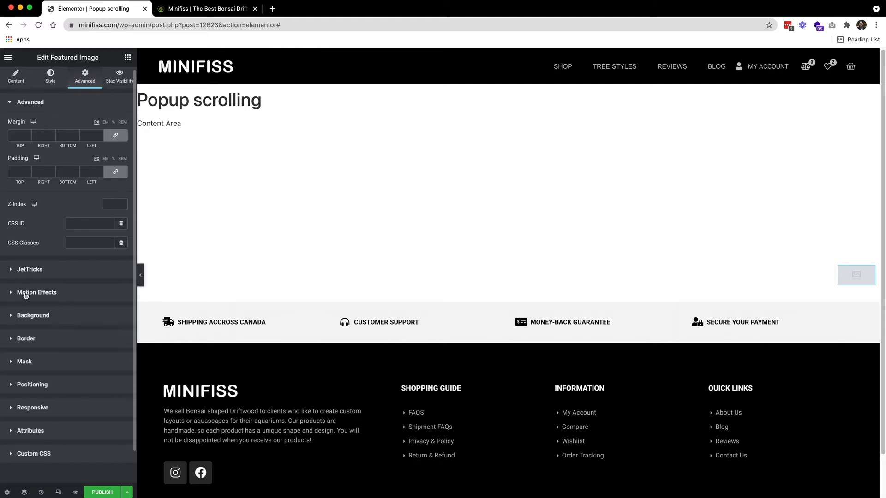
left_click(25, 294)
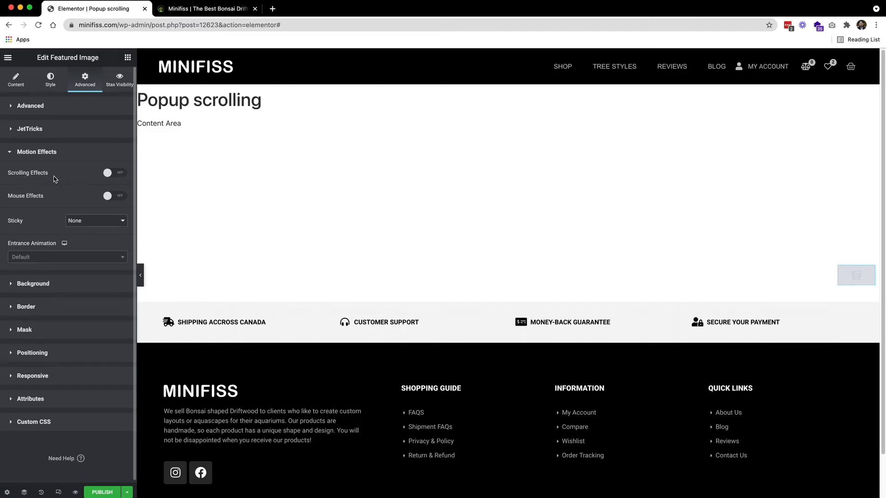
left_click(112, 173)
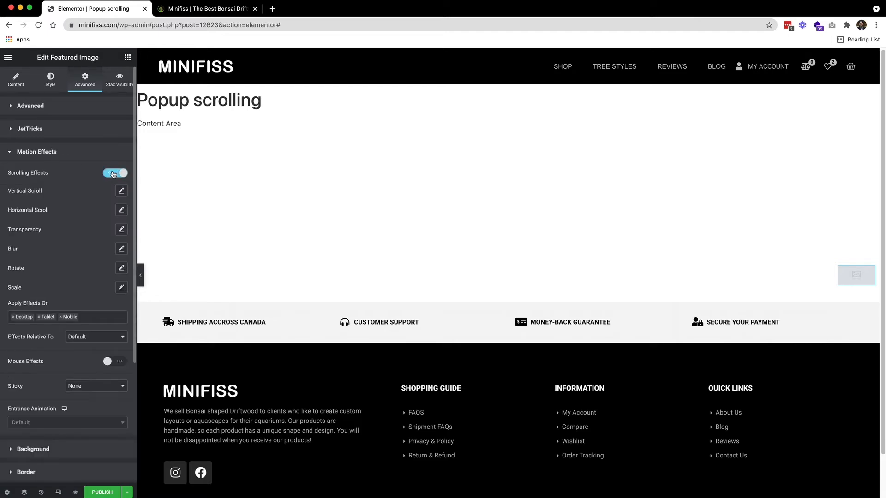
Add a Horizontal Scroll effect to the featured image with speed 6 and the viewport's top limit at 50%
scroll(93, 213, "down", 1)
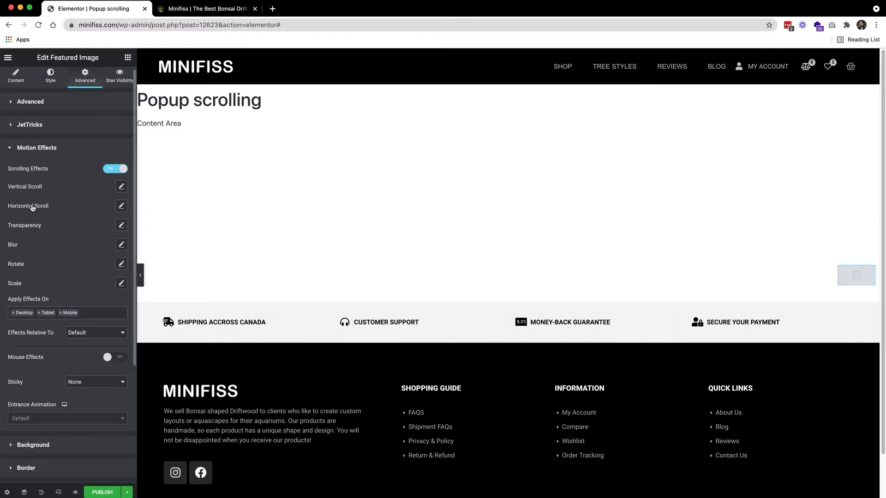
left_click(123, 208)
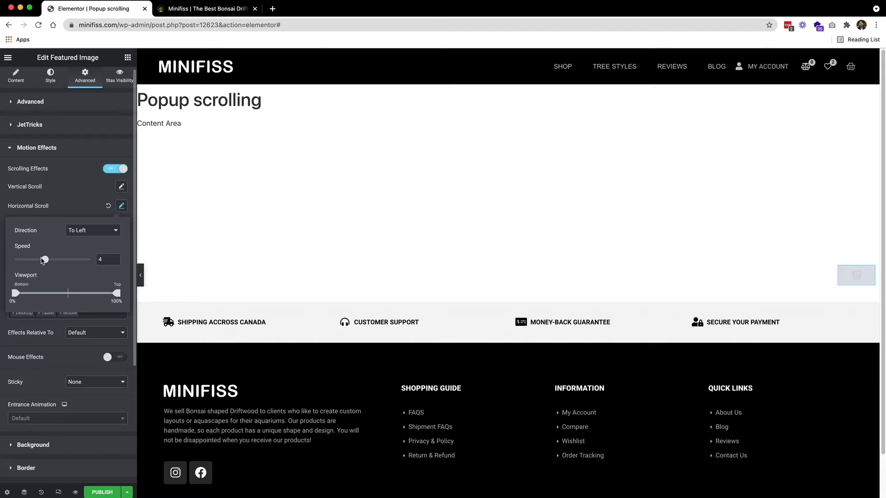
left_click_drag(45, 262, 61, 262)
left_click_drag(118, 298, 66, 295)
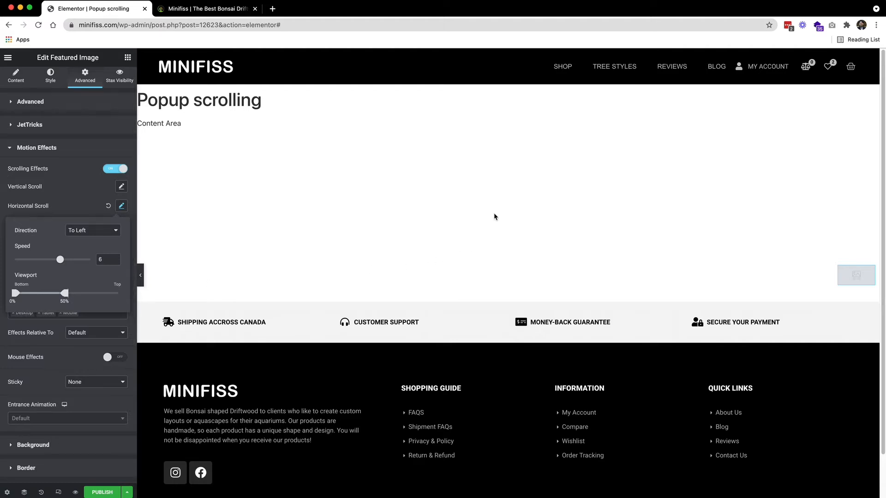
scroll(514, 184, "down", 1)
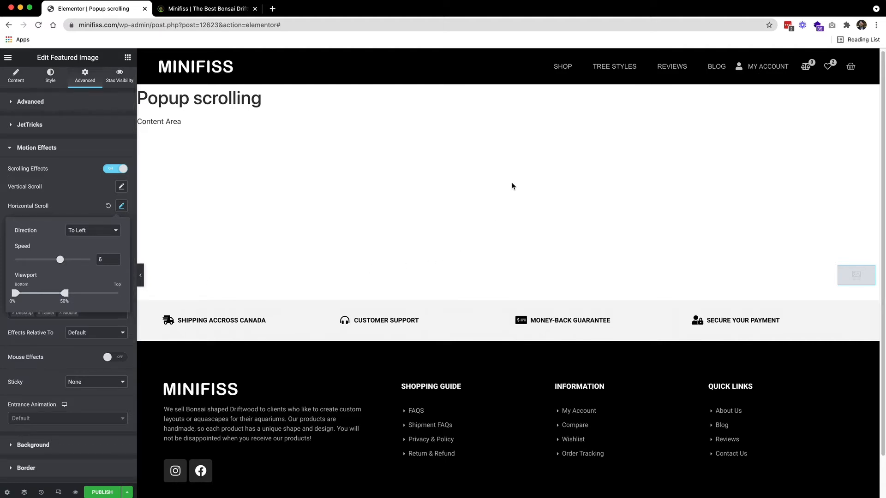
scroll(512, 185, "down", 2)
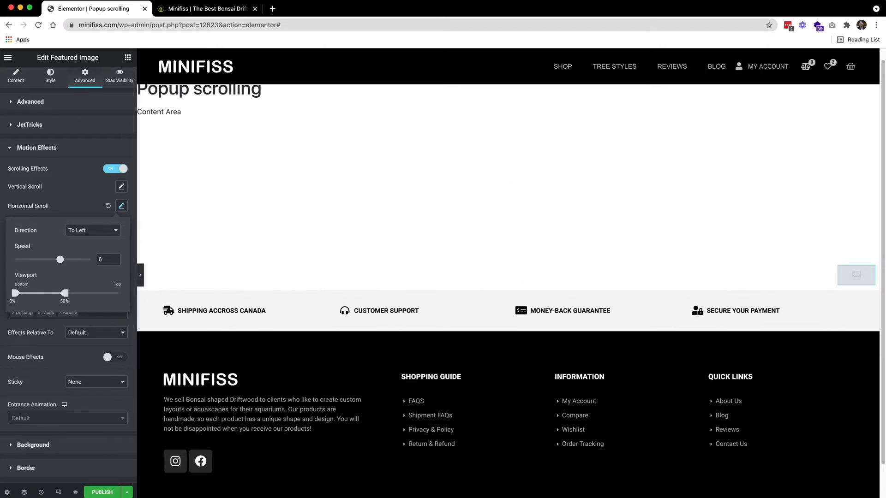
left_click(76, 202)
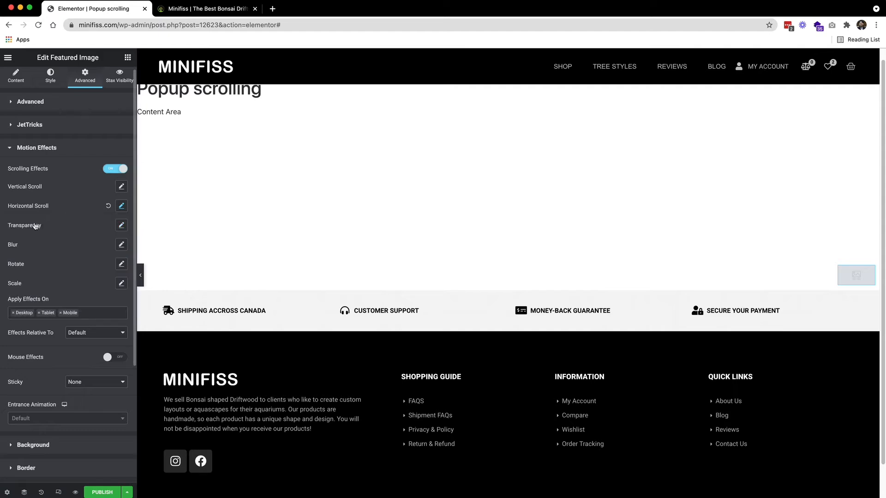
Add a Transparency scrolling effect to the featured image with level 15 and a viewport range of 0% to 60%
left_click(122, 226)
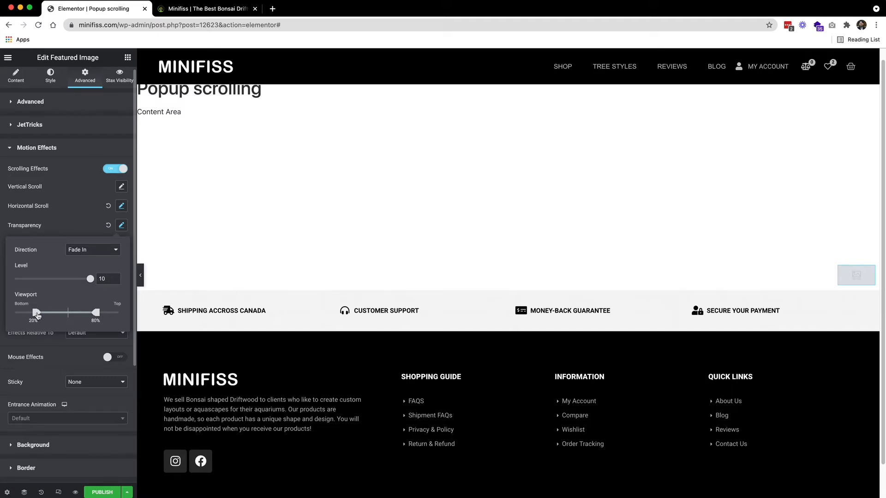
left_click_drag(37, 315, 15, 315)
left_click_drag(96, 313, 77, 315)
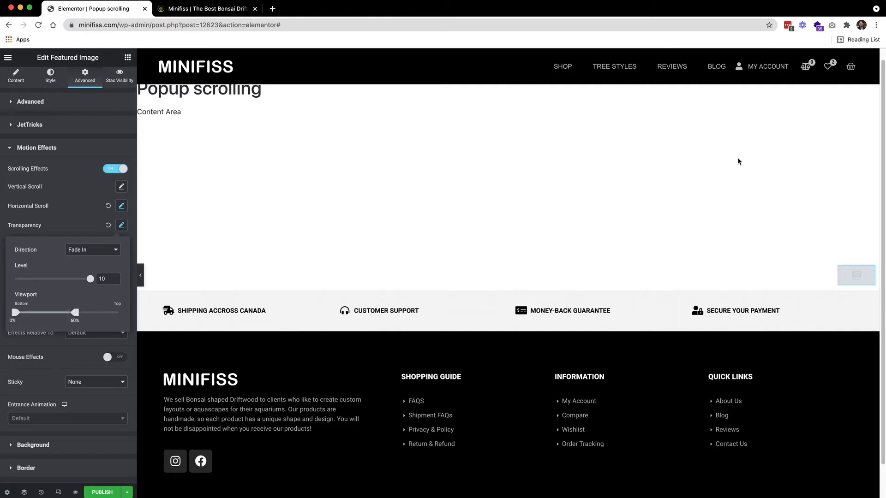
scroll(746, 226, "down", 1)
scroll(746, 226, "up", 1)
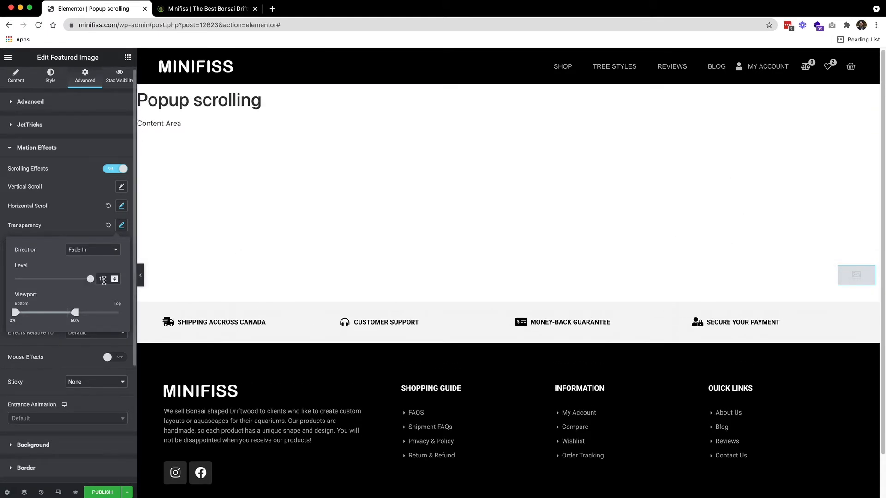
left_click_drag(106, 279, 95, 281)
type("15")
left_click(77, 228)
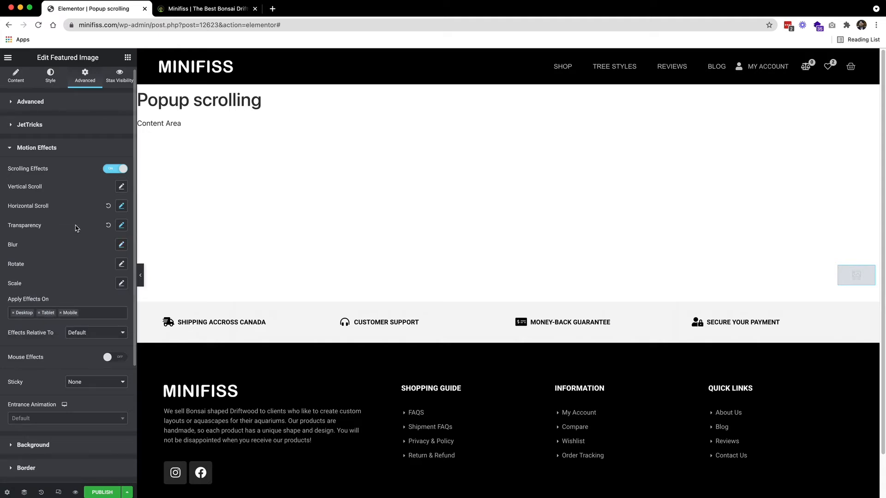
Make the featured image's scrolling effects relative to Entire Page and check the preview
scroll(69, 277, "down", 1)
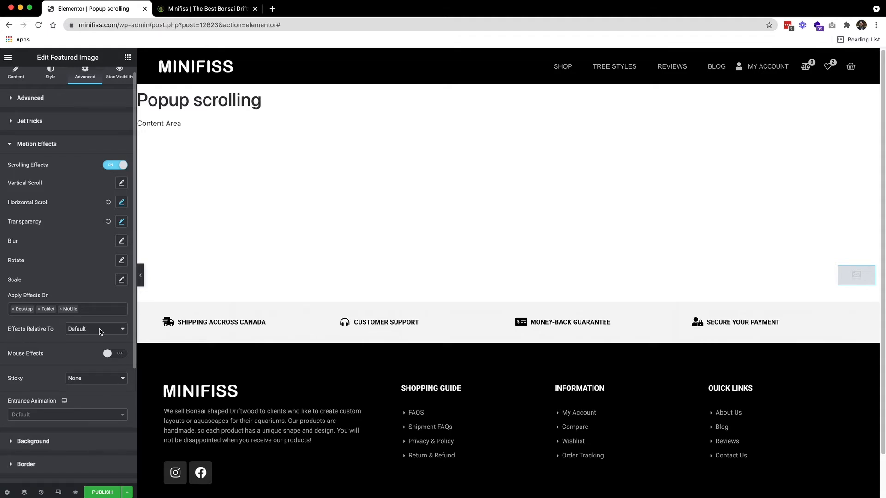
left_click(82, 331)
left_click(80, 349)
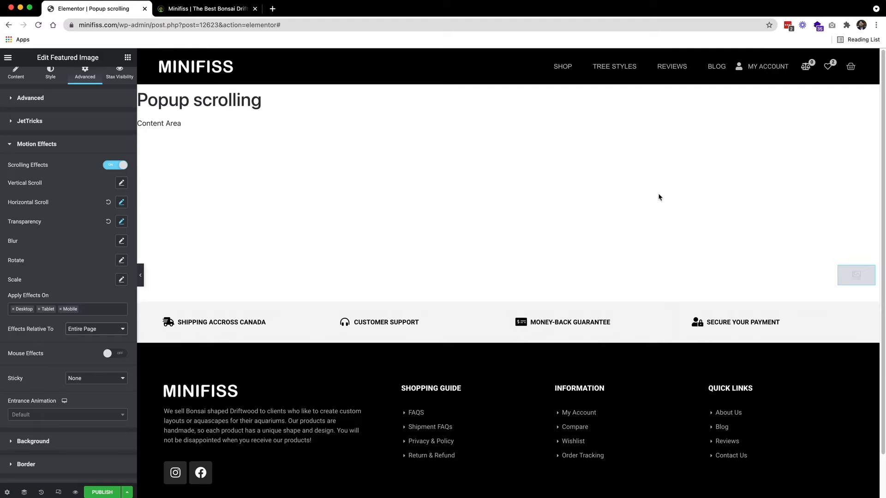
scroll(681, 177, "down", 1)
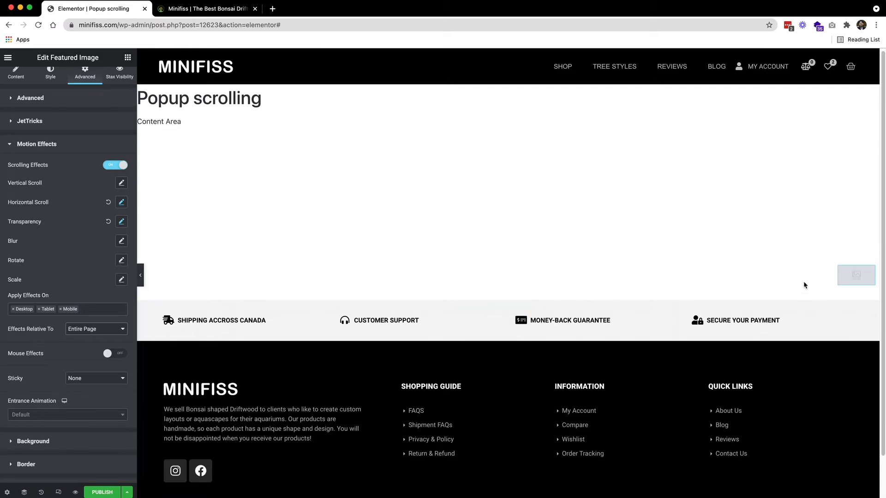
scroll(802, 285, "up", 1)
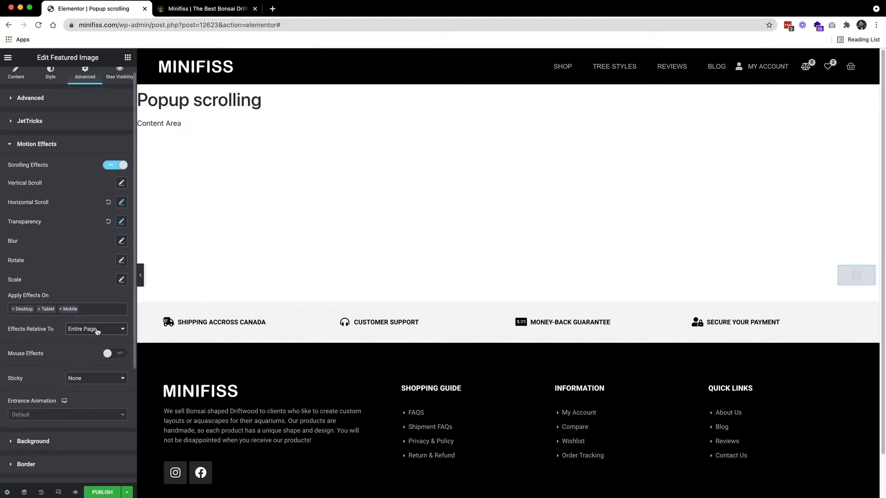
Try Viewport as the reference for the scrolling effects and switch back to Entire Page
left_click(97, 331)
left_click(101, 320)
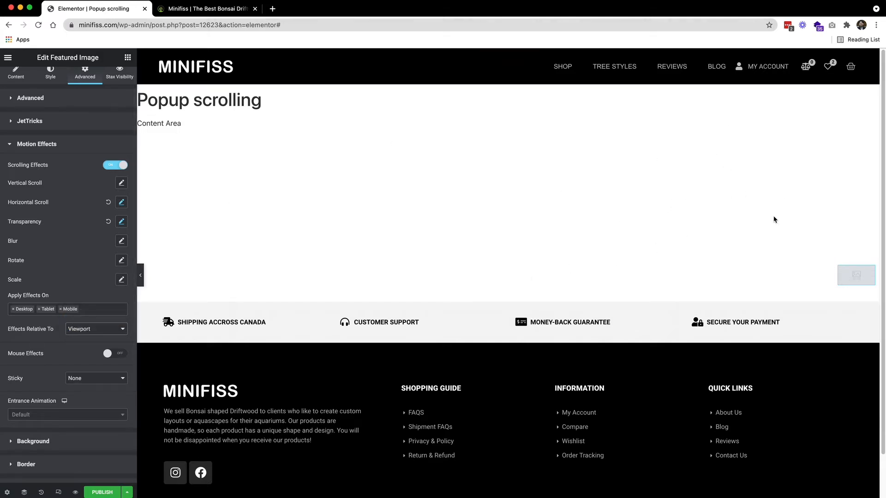
mouse_move(849, 275)
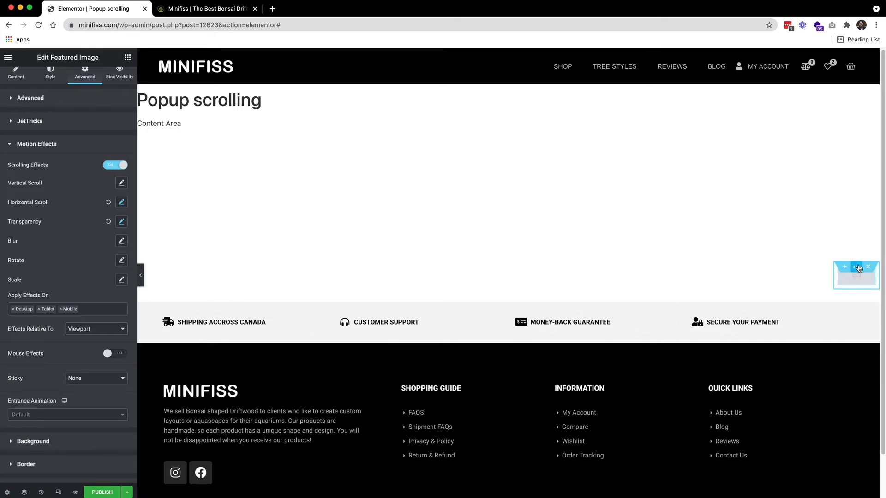
left_click(97, 329)
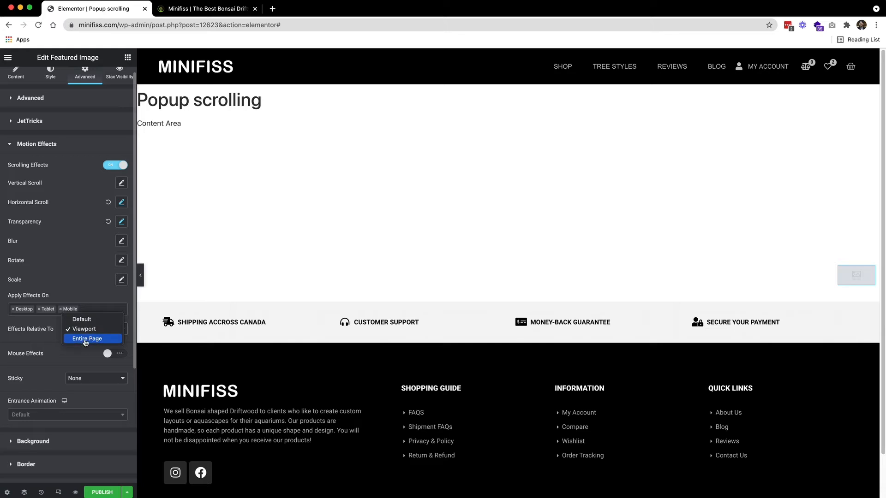
left_click(85, 339)
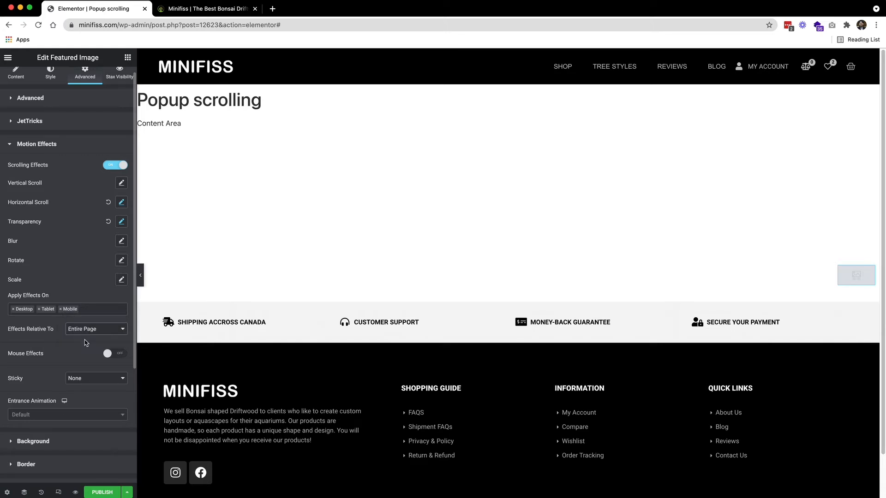
Start publishing the popup and add a display condition that includes WooCommerce Products
left_click(102, 492)
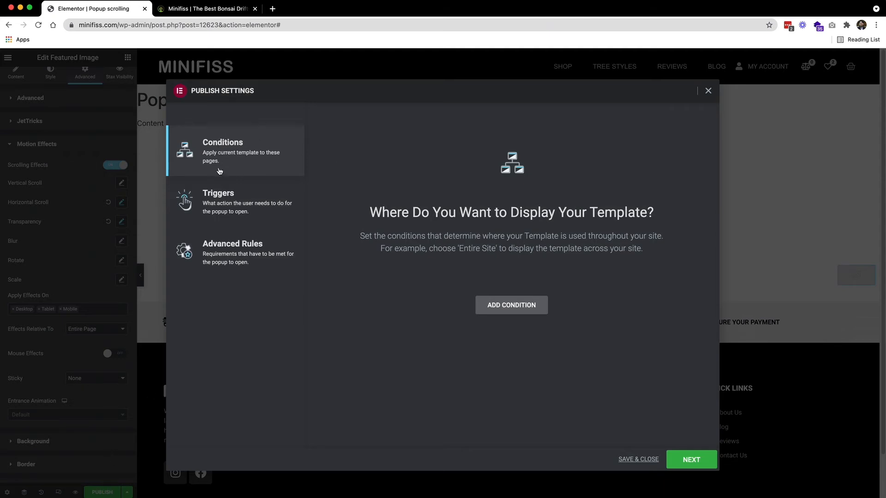
left_click(517, 313)
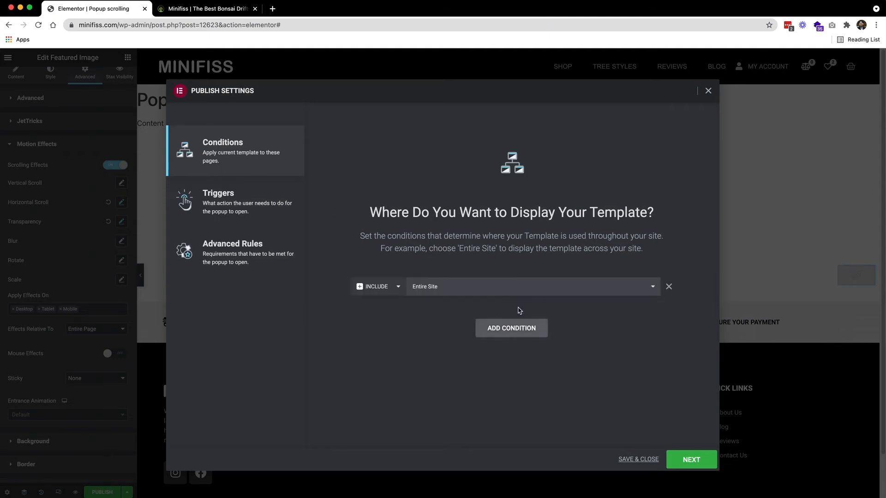
left_click(453, 291)
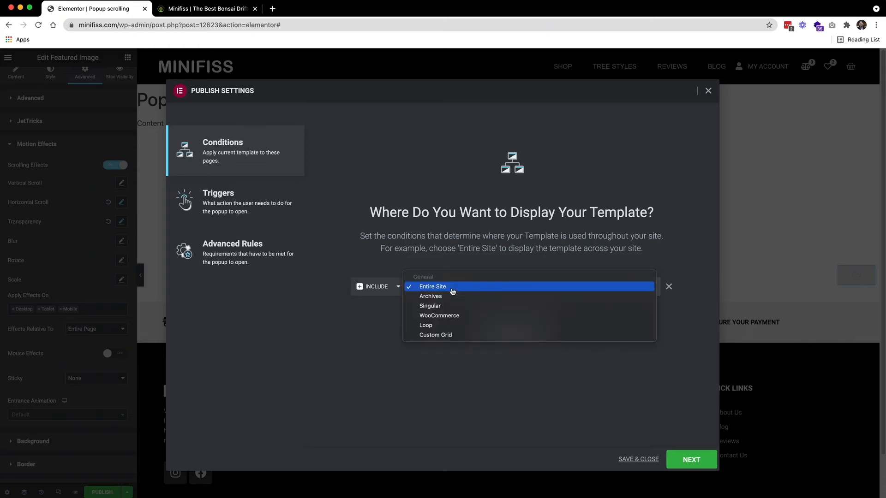
left_click(429, 316)
left_click(581, 287)
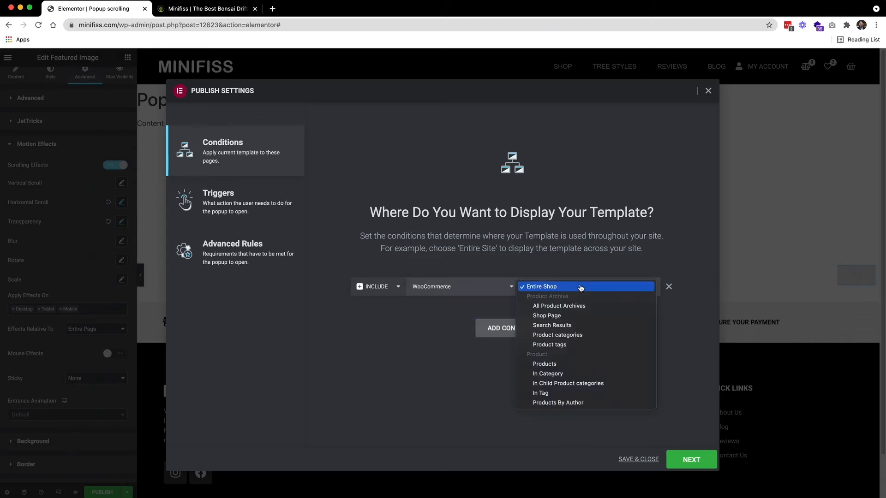
left_click(556, 367)
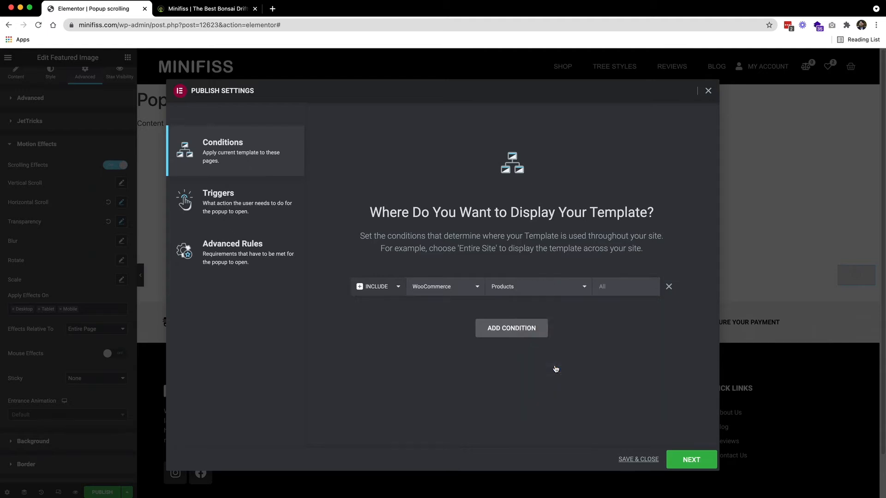
Enable the On Page Load trigger at 0 seconds and save the popup without any advanced rules
left_click(682, 466)
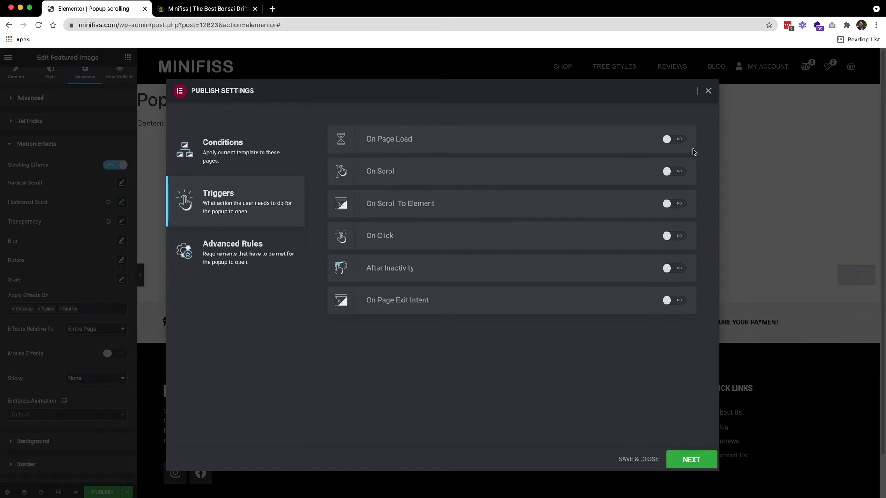
left_click(674, 143)
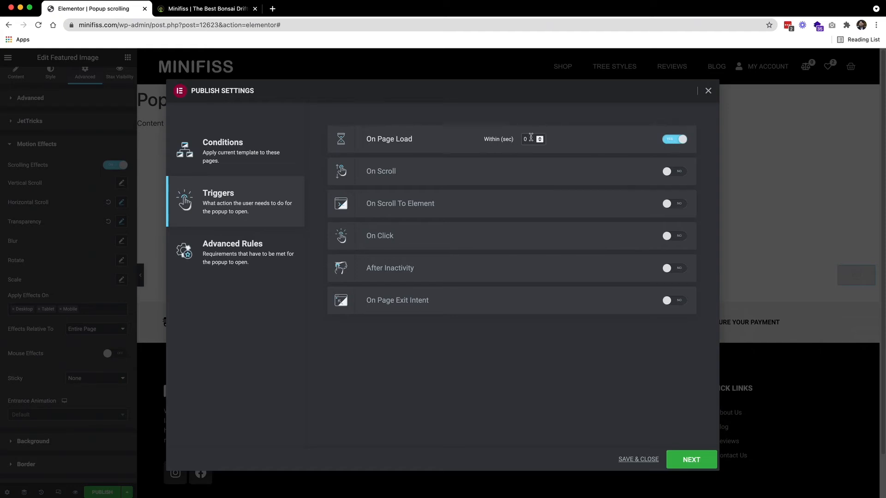
left_click_drag(531, 138, 522, 142)
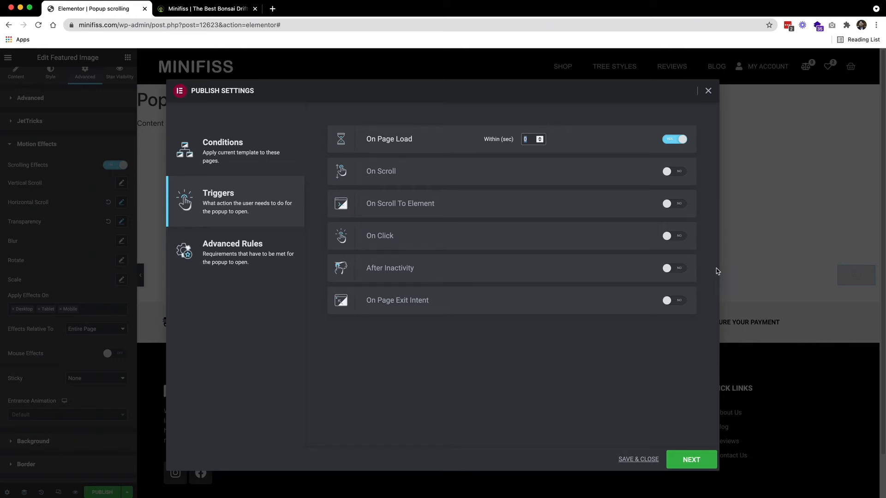
left_click(699, 465)
left_click(699, 465)
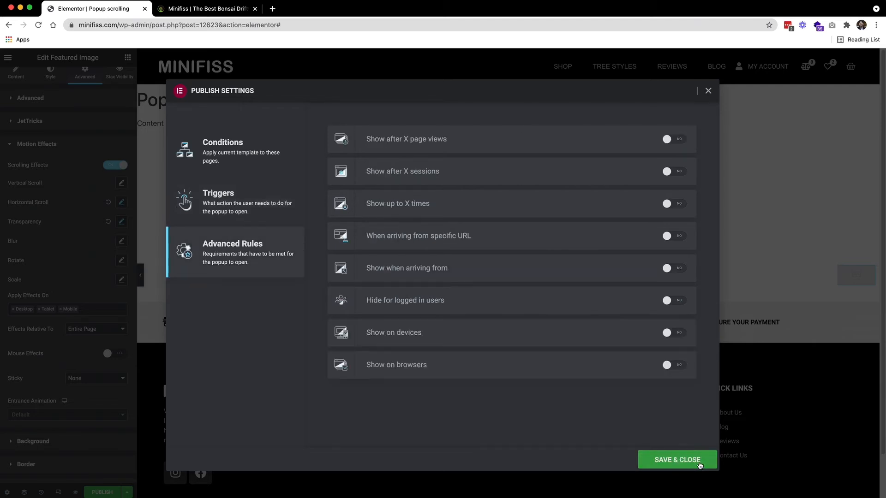
left_click(681, 464)
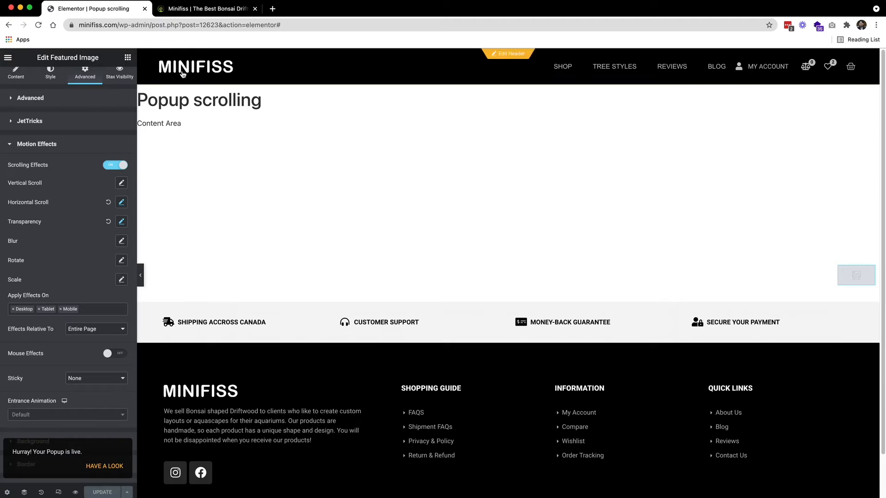
Switch to the live Minifiss site and open the Tool Rack product page from the shop listing
left_click(222, 9)
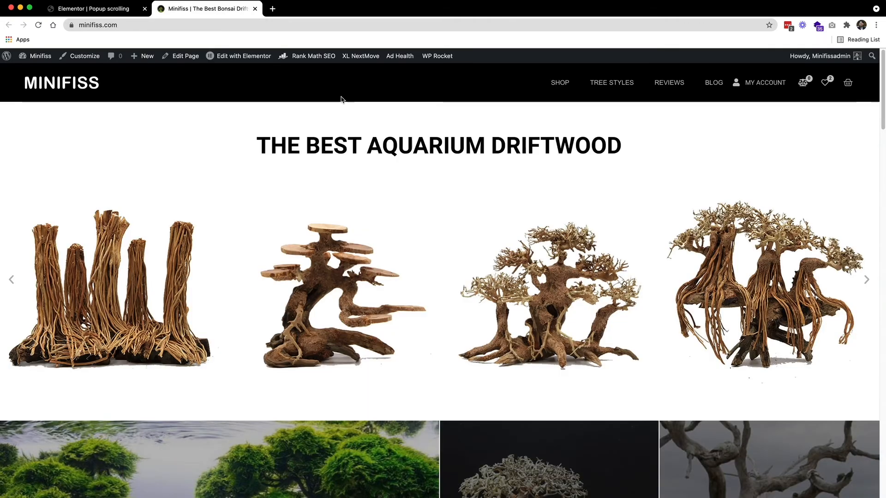
scroll(322, 129, "down", 10)
scroll(321, 129, "down", 3)
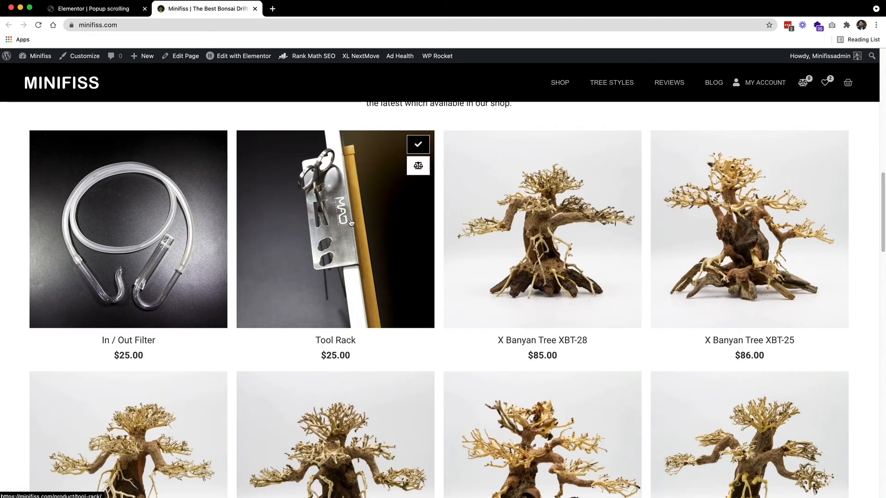
left_click(351, 222)
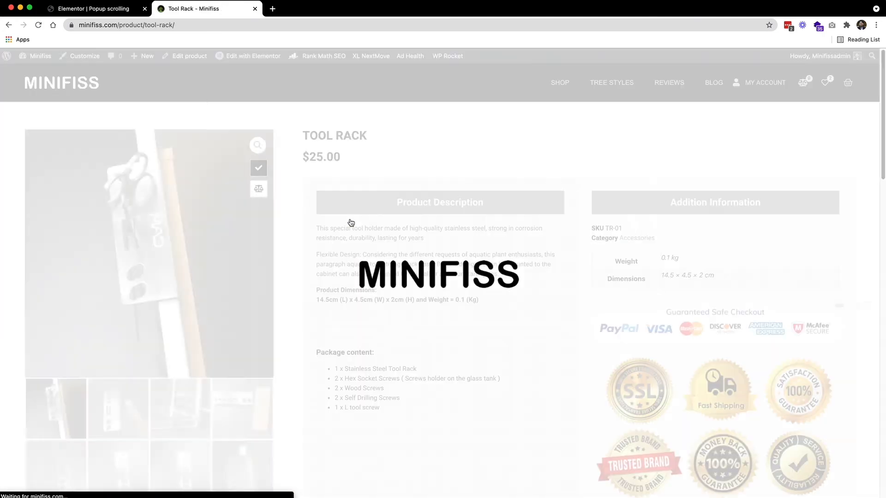
Scroll through the Tool Rack page to test the floating thumbnail and follow its link back to the page's top
scroll(616, 253, "down", 3)
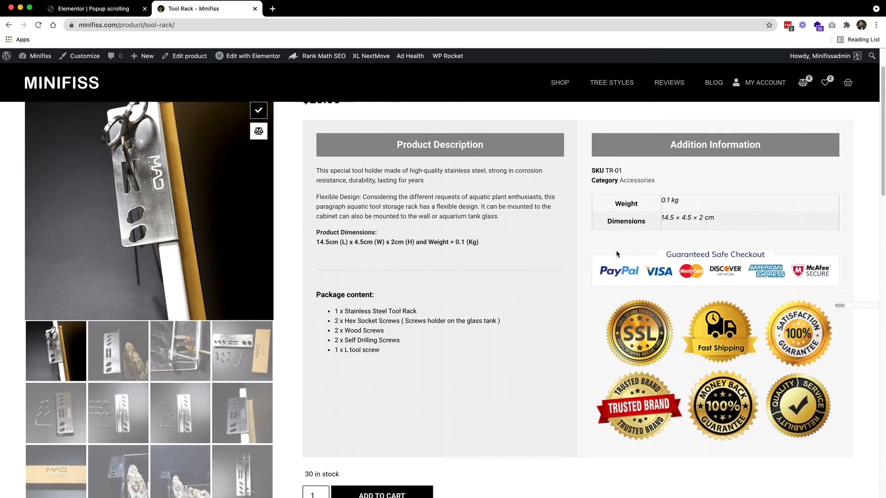
scroll(616, 250, "down", 10)
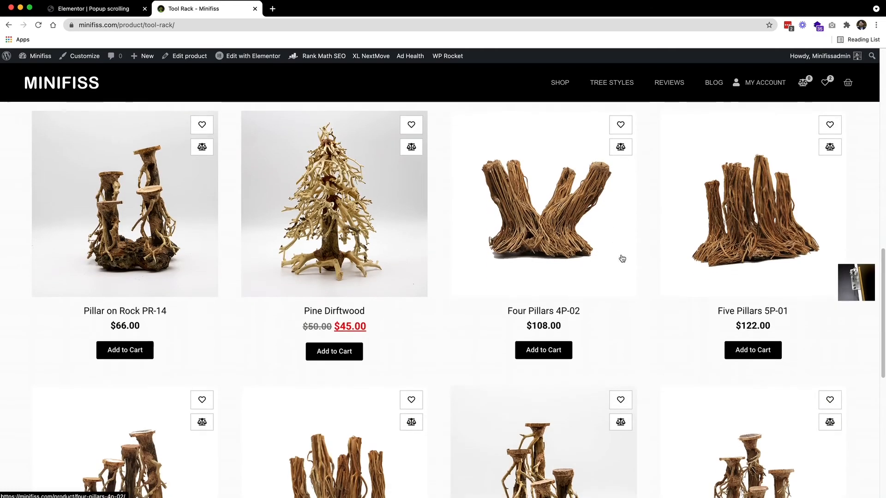
scroll(854, 298, "down", 2)
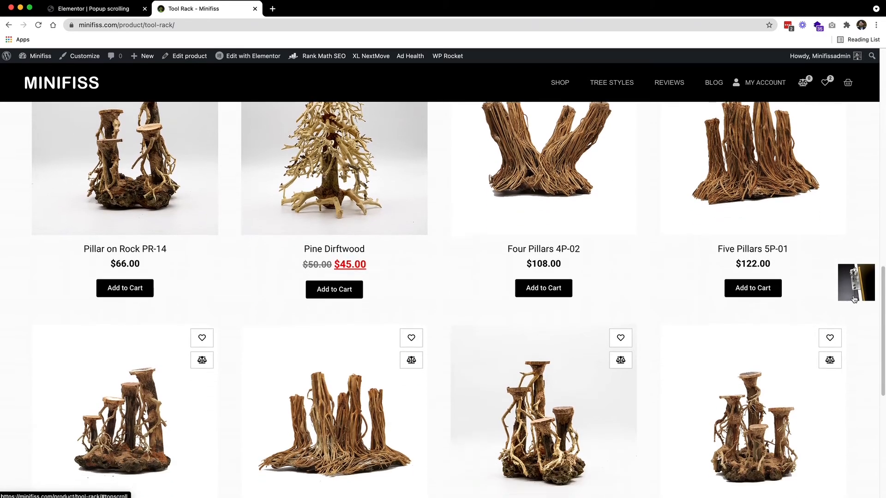
scroll(854, 297, "down", 4)
left_click(857, 290)
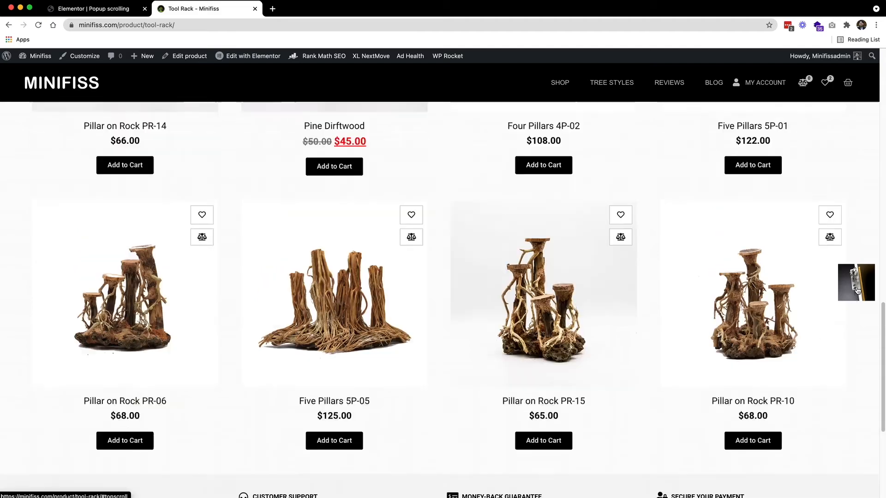
scroll(699, 283, "down", 14)
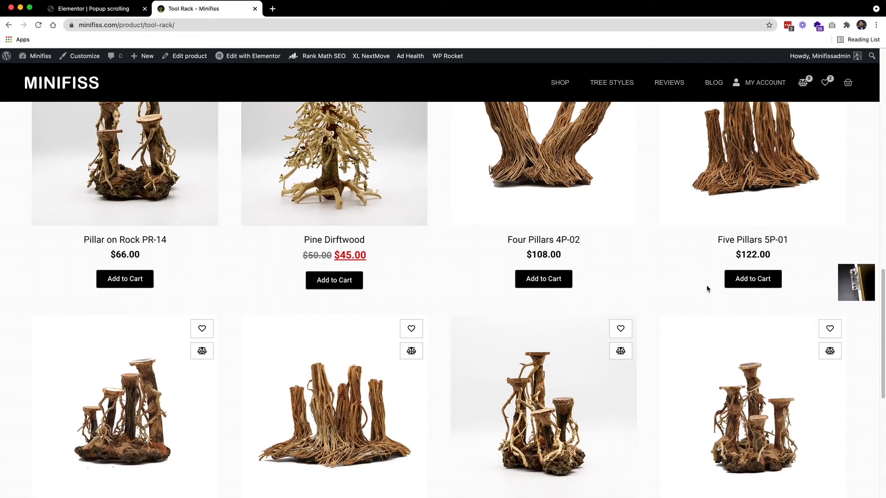
left_click(857, 291)
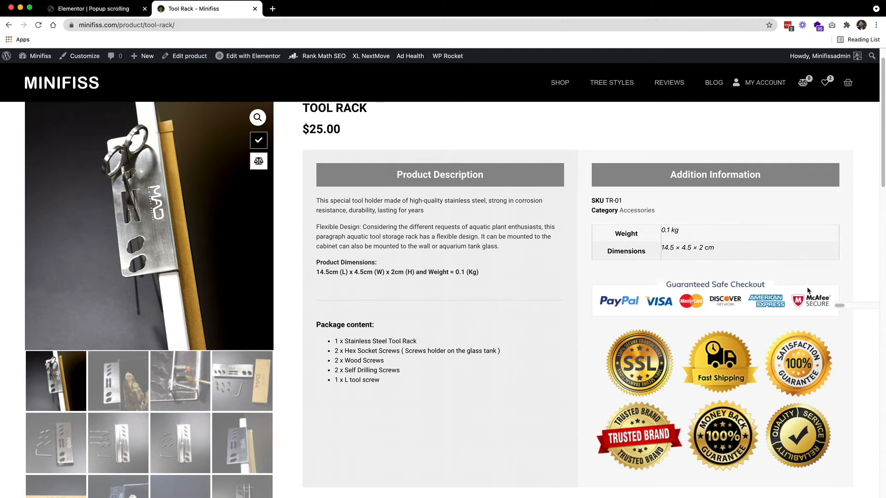
Set the Overflow of the popup section containing the featured image to Hidden and update the popup
left_click(115, 11)
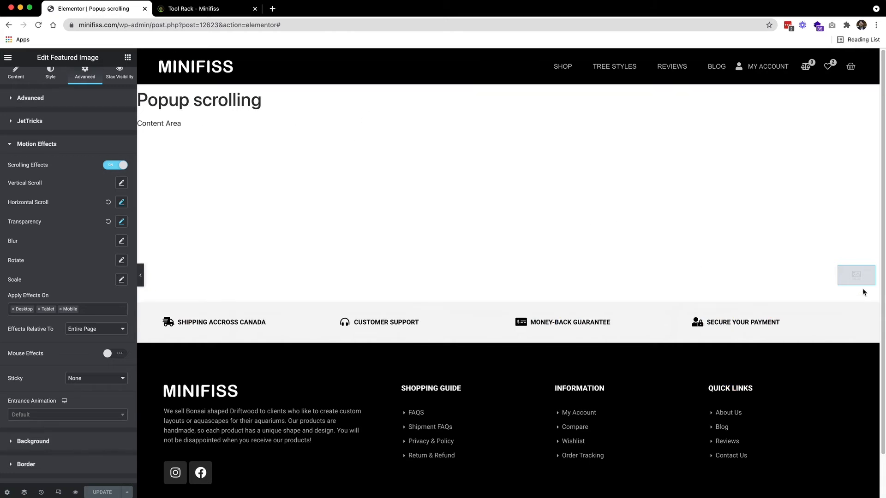
mouse_move(858, 271)
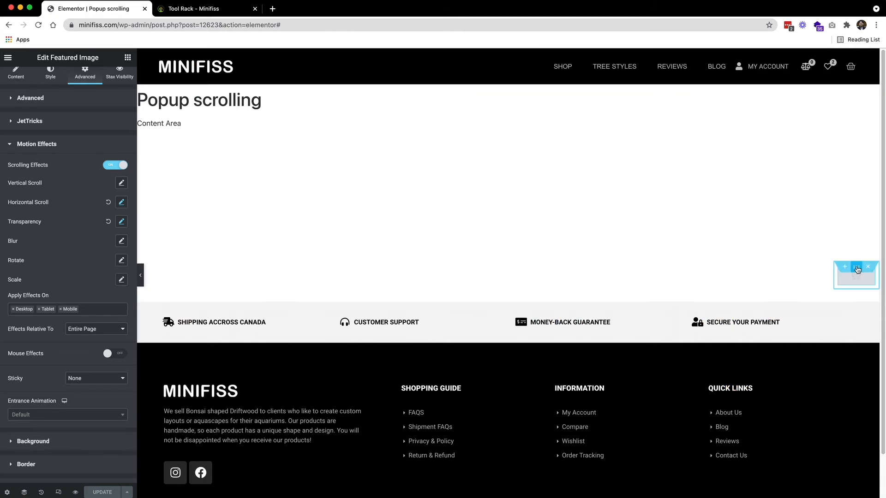
left_click(858, 270)
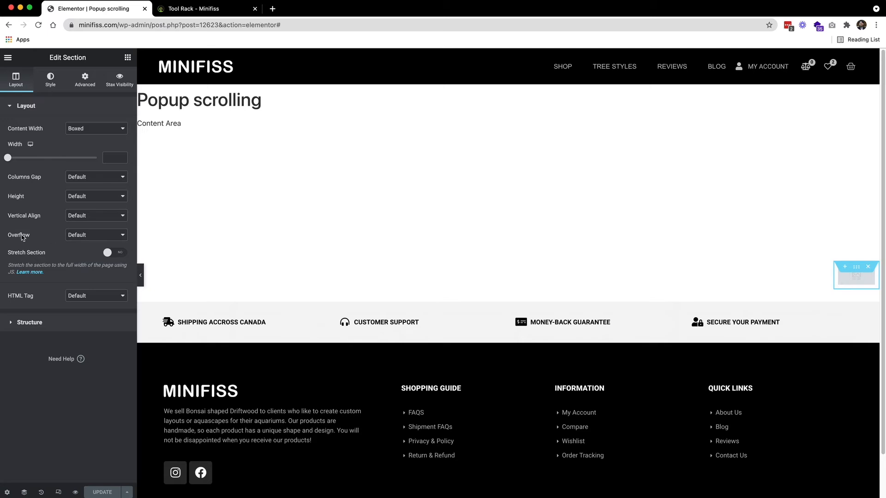
left_click(76, 236)
left_click(83, 245)
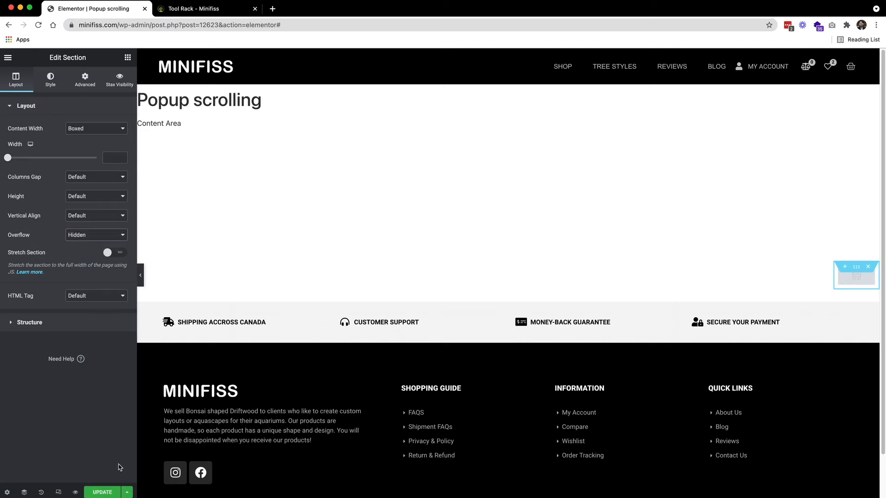
left_click(102, 492)
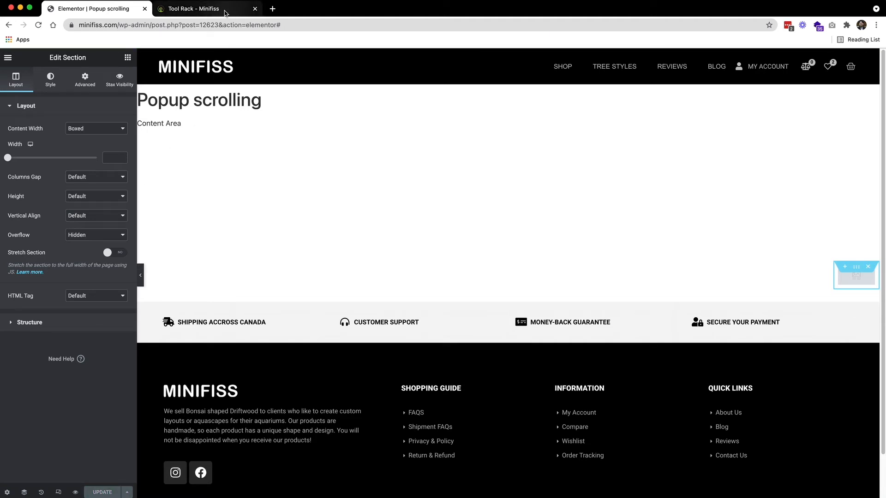
Reload the live Tool Rack page and check how the floating thumbnail behaves while scrolling down and back up
left_click(194, 8)
left_click(38, 27)
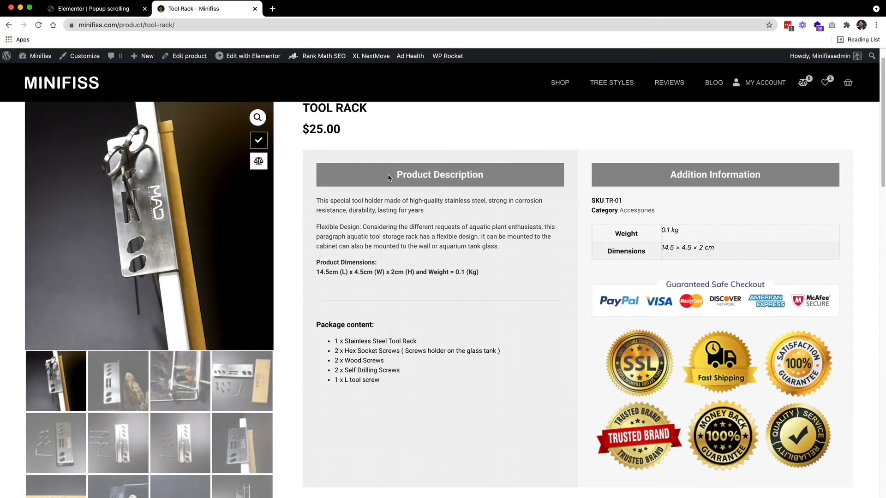
scroll(388, 178, "down", 10)
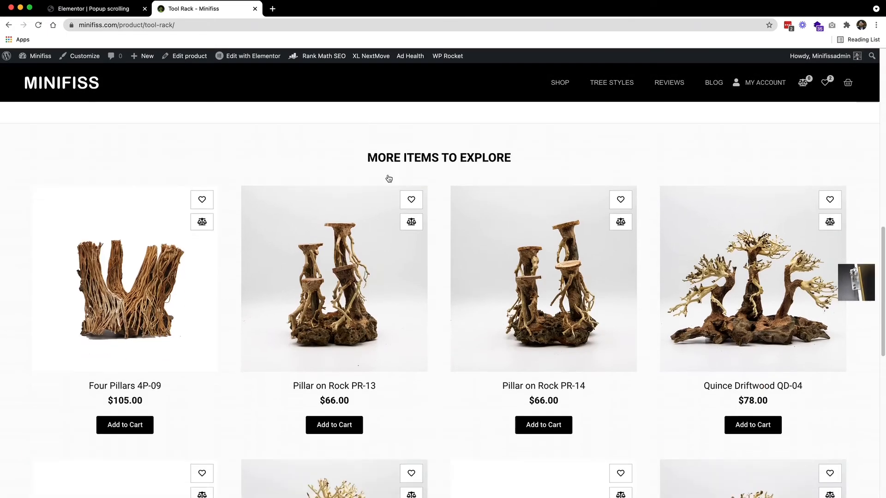
scroll(389, 179, "down", 2)
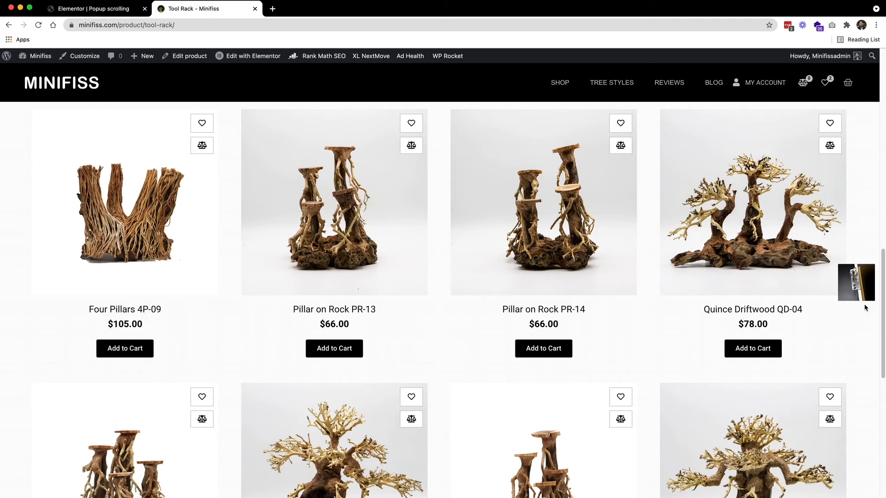
scroll(848, 313, "down", 4)
scroll(839, 318, "up", 20)
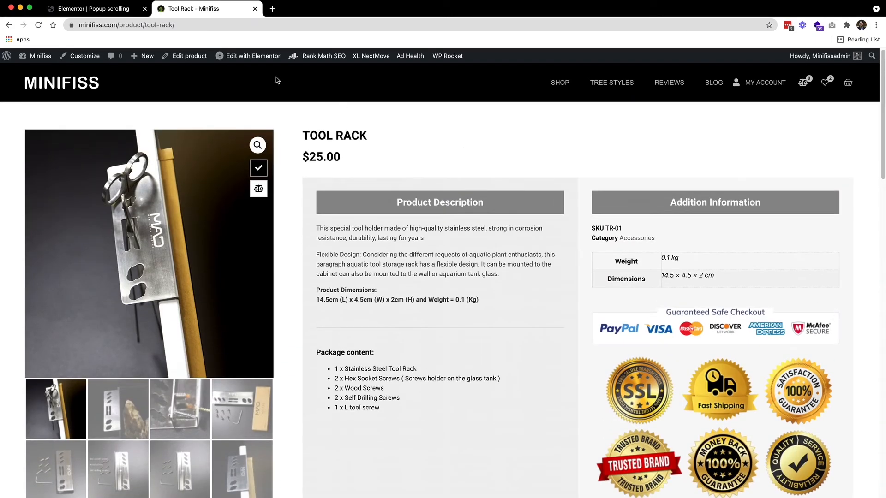
Return to the popup editor, search the widgets for "but" and add a Button directly below the featured image
left_click(103, 10)
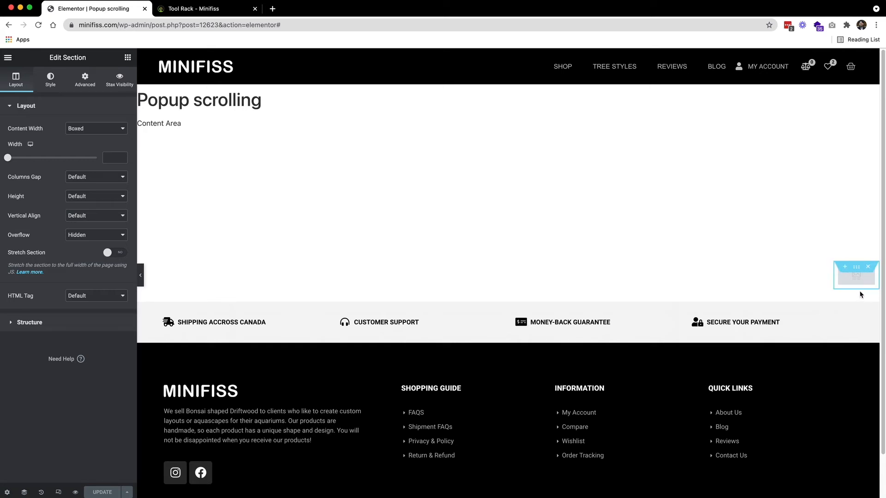
left_click(128, 58)
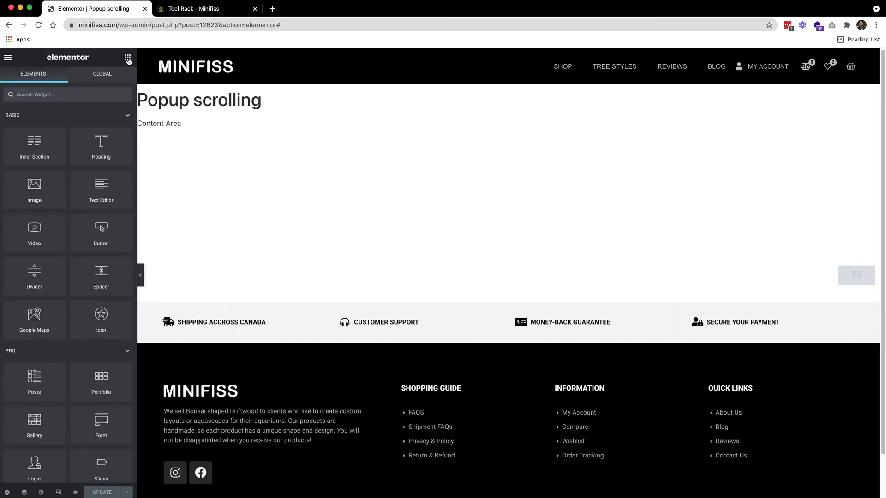
left_click(70, 95)
type("but")
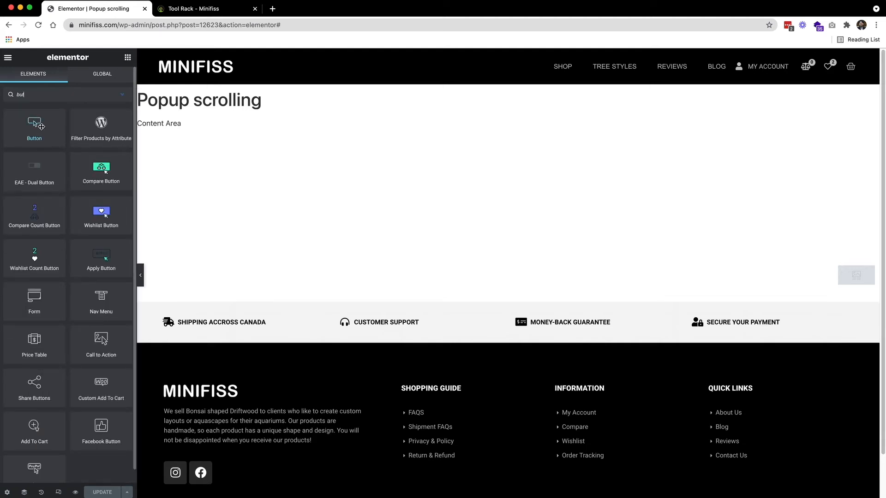
left_click_drag(29, 130, 859, 283)
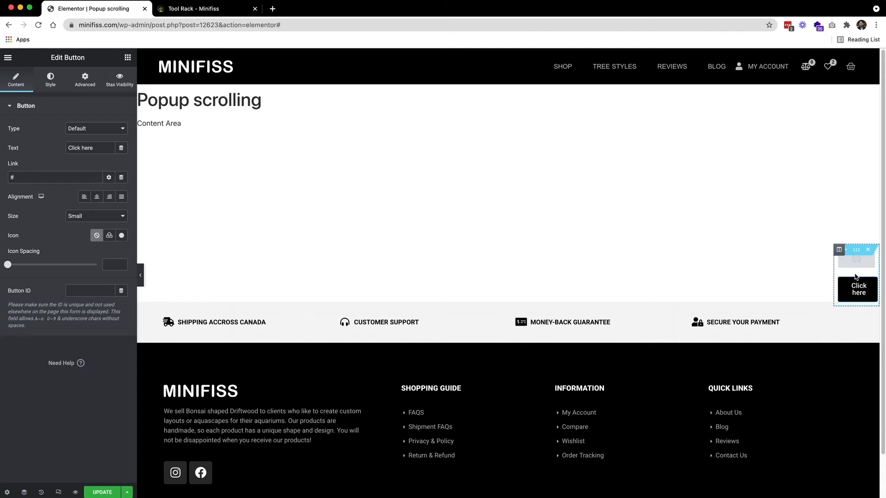
Set the widgets space of the column holding the image and button to 0 px
left_click(856, 251)
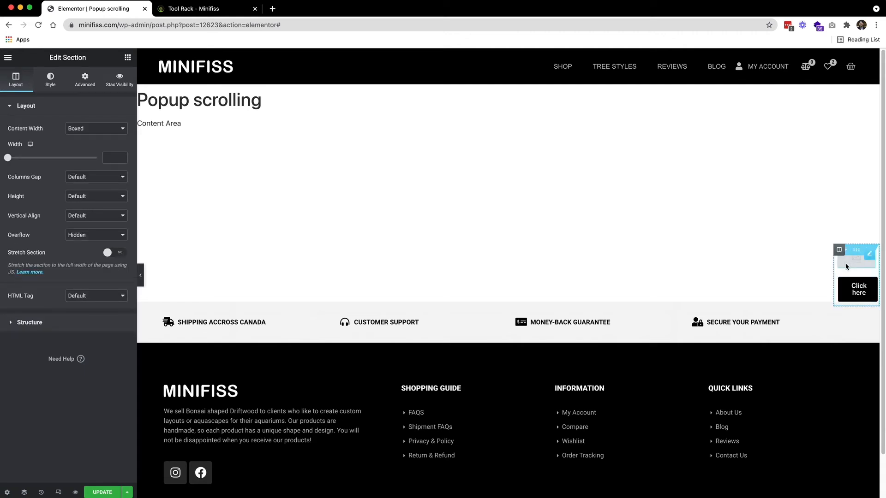
left_click(839, 250)
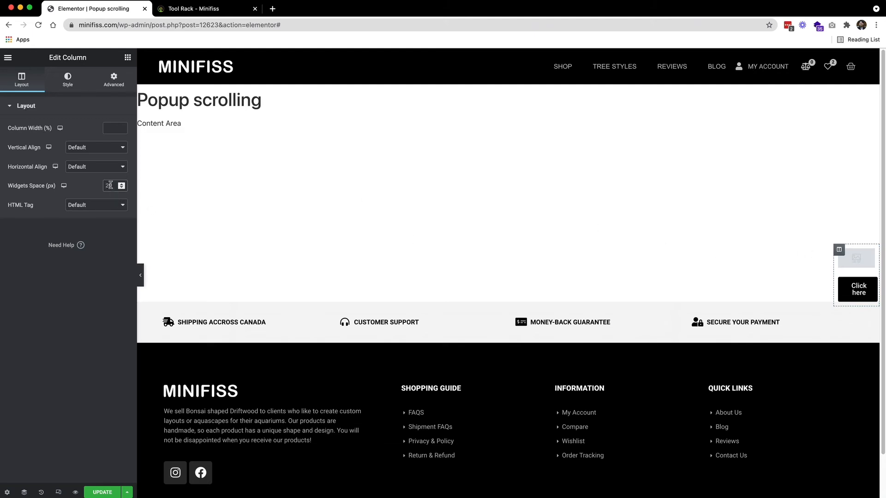
type("0")
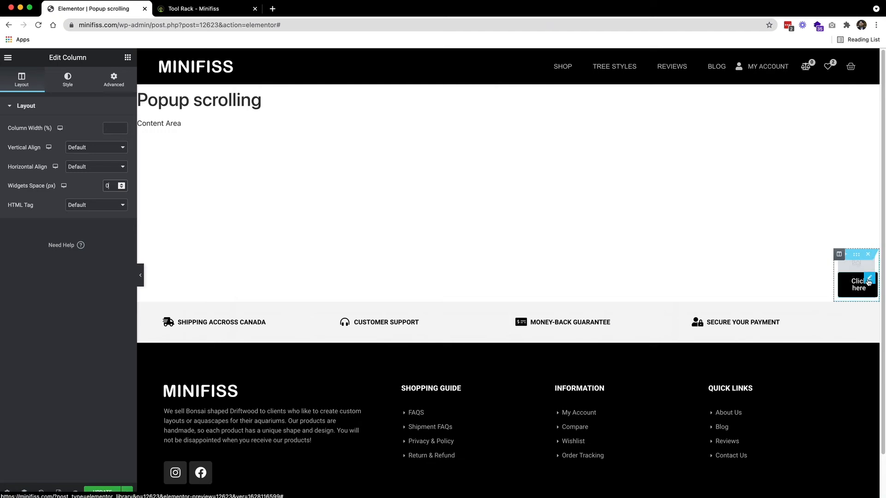
Center the button and replace its text with the WooCommerce Product Price dynamic tag
left_click(869, 280)
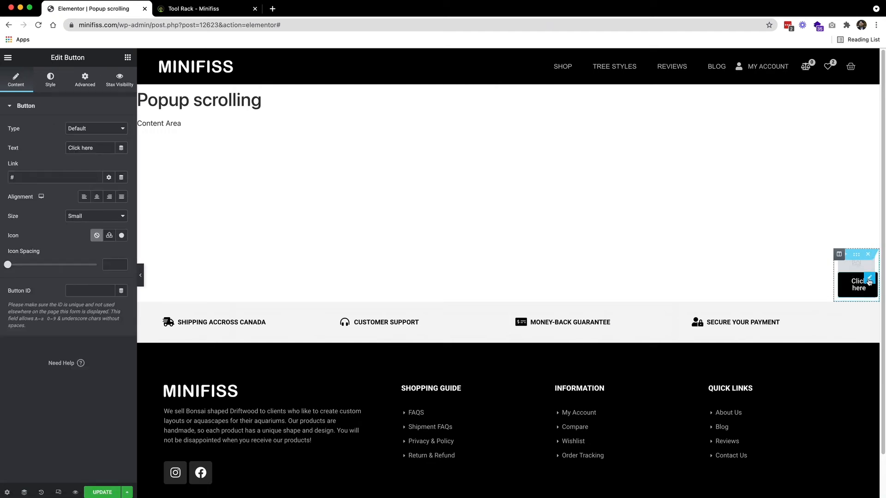
left_click(100, 200)
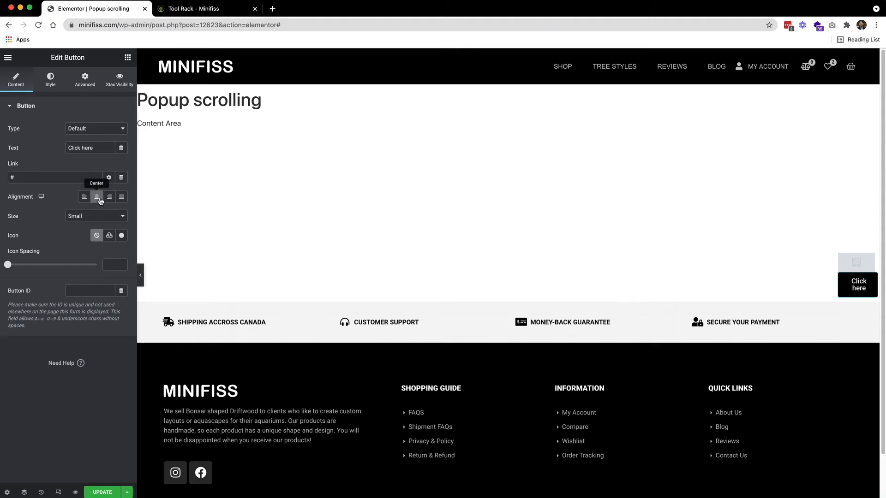
left_click(121, 148)
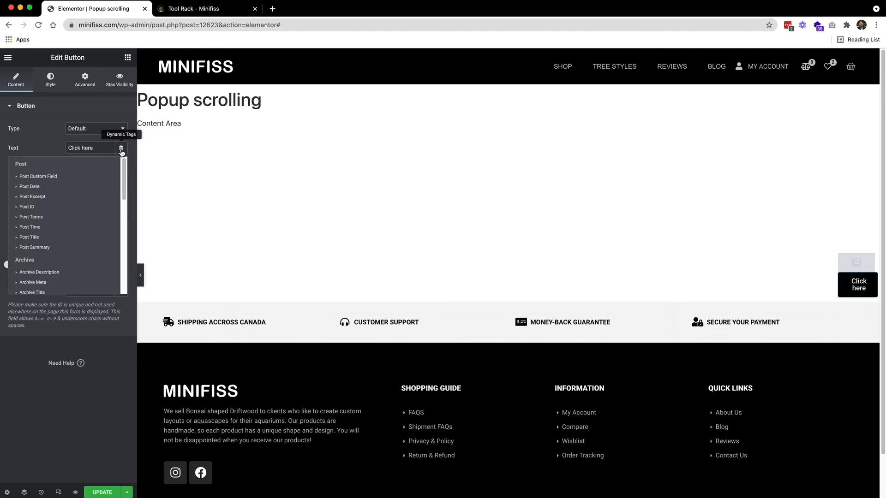
scroll(74, 231, "down", 10)
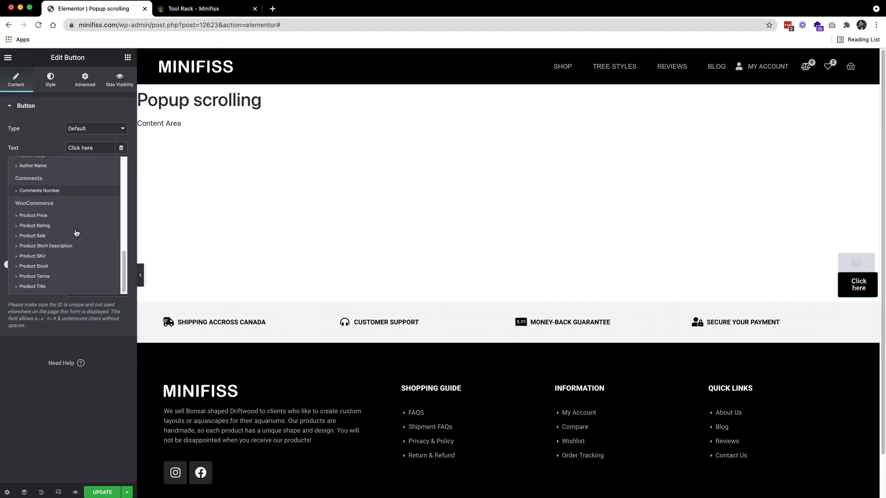
left_click(44, 219)
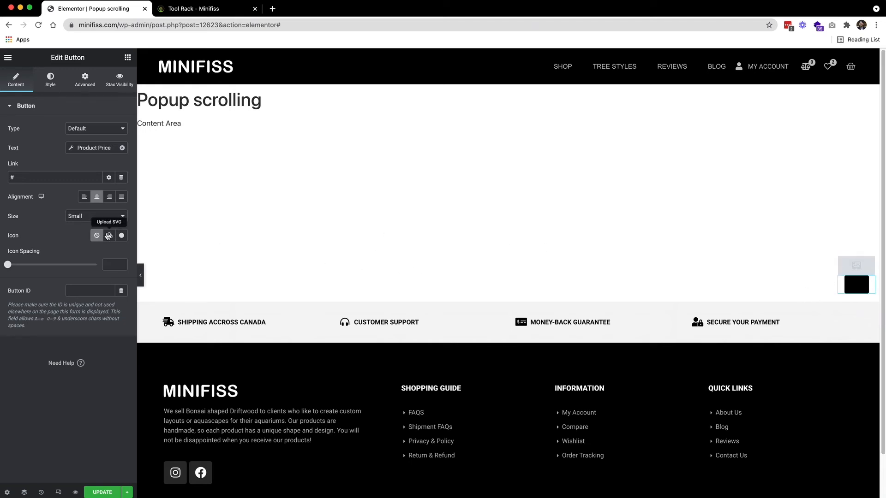
Link the button to #topscroll, make its alignment justified and set its size to Extra Small
left_click(41, 179)
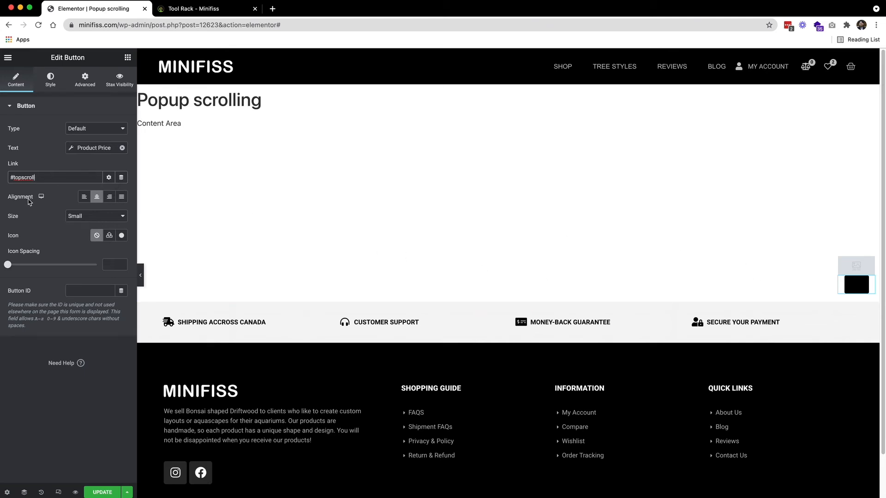
left_click(123, 197)
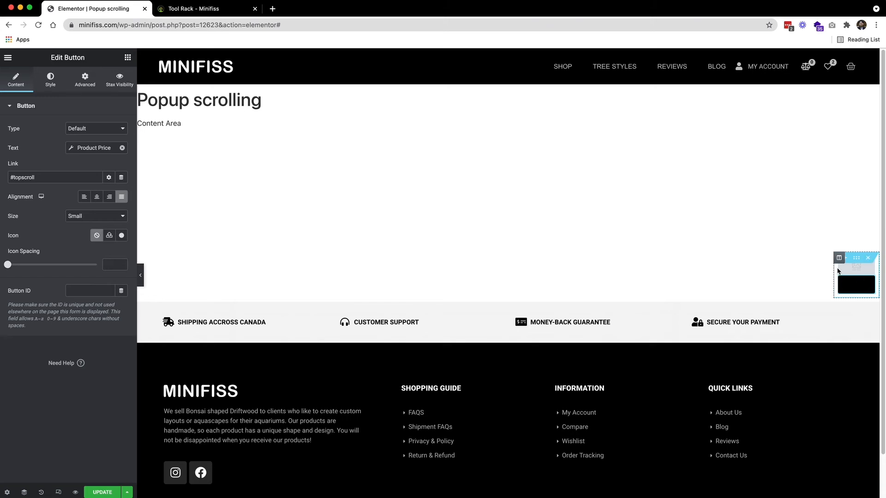
left_click(106, 217)
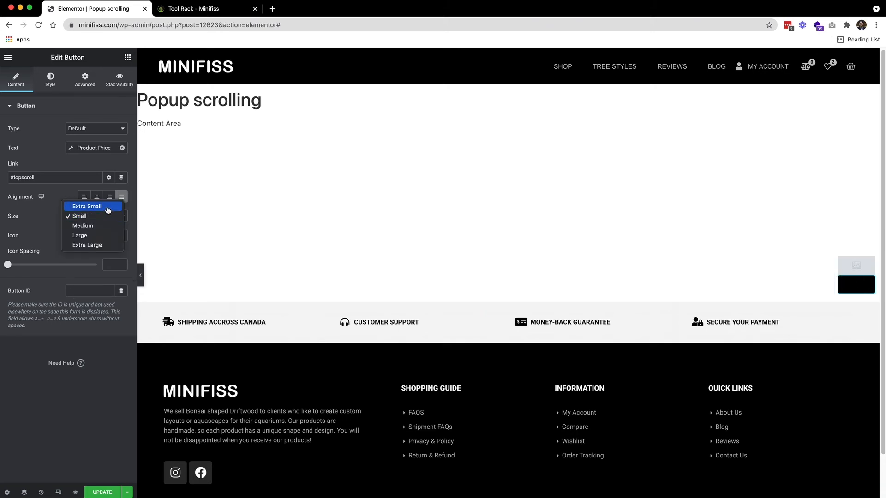
left_click(108, 208)
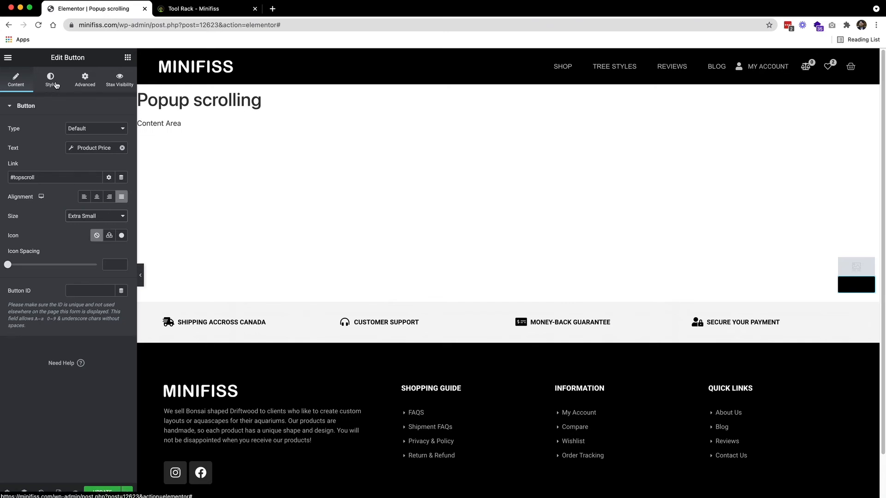
Set the price button's text color to white and its border radius to 0 on all corners
left_click(52, 80)
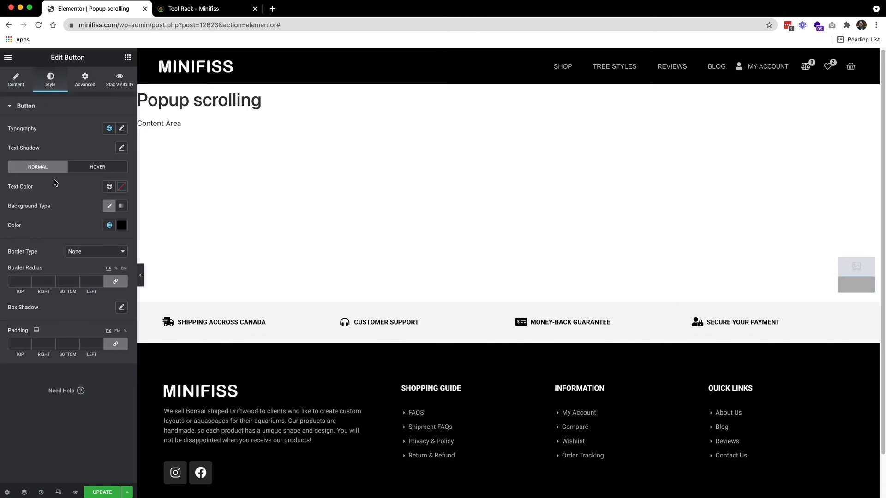
left_click(121, 189)
left_click_drag(24, 242, 5, 213)
left_click(71, 191)
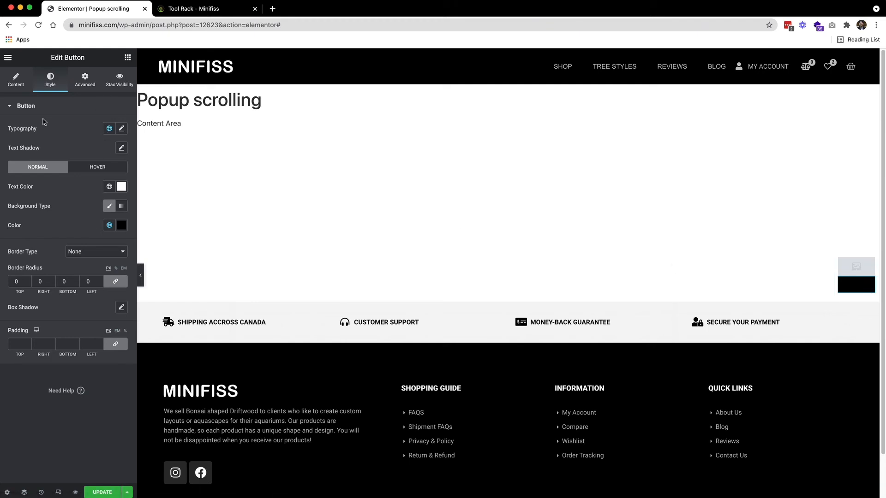
Enable scrolling effects on the button with a To Left horizontal scroll at speed 6 and a viewport range ending about halfway
left_click(85, 88)
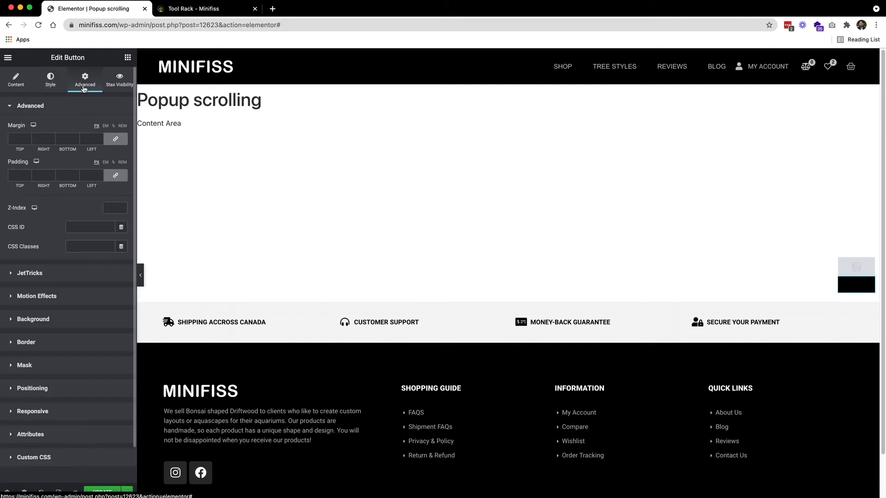
left_click(43, 298)
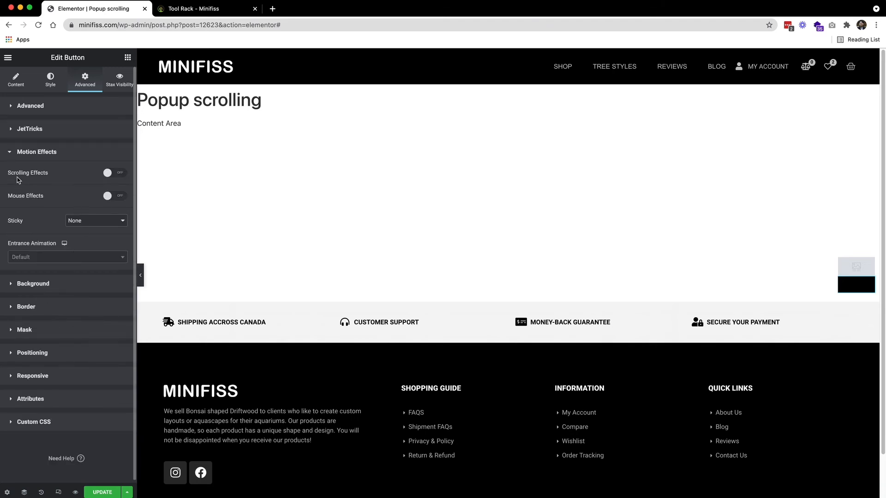
left_click(119, 175)
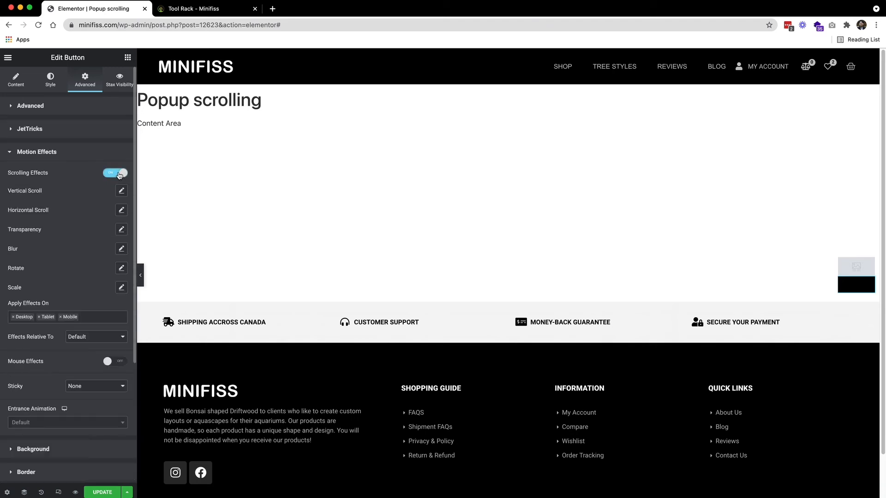
left_click(121, 211)
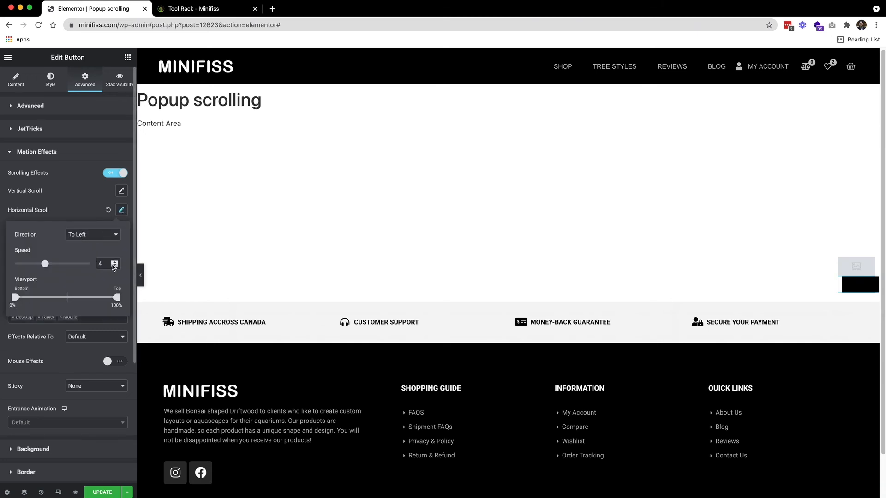
double_click(96, 263)
type("6")
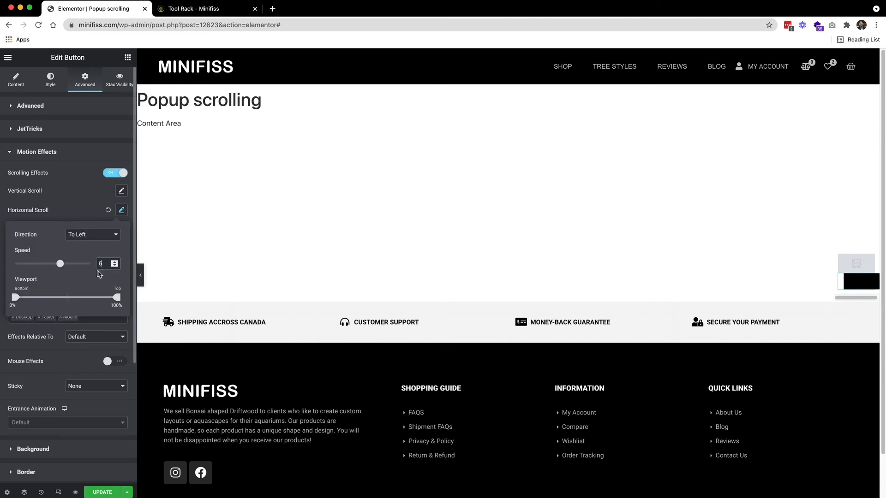
left_click_drag(117, 299, 66, 299)
left_click(86, 217)
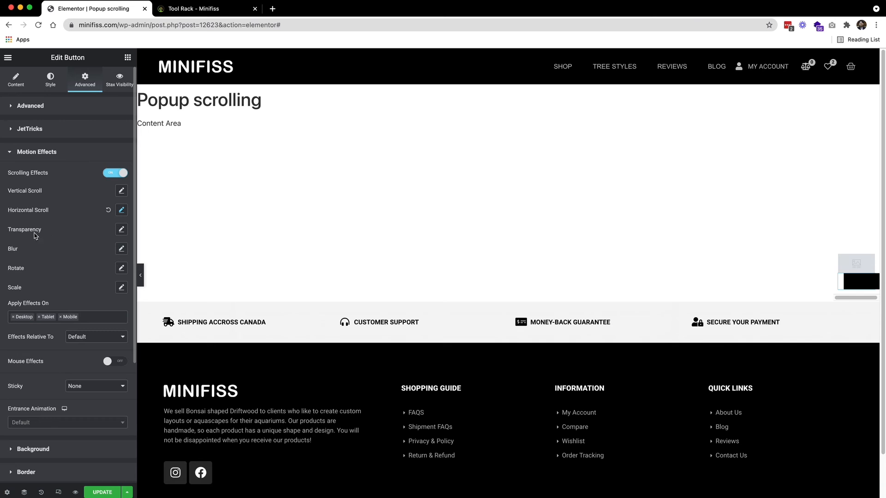
Add a Fade In transparency scrolling effect to the button with a viewport range of 0% to 60%
left_click(121, 230)
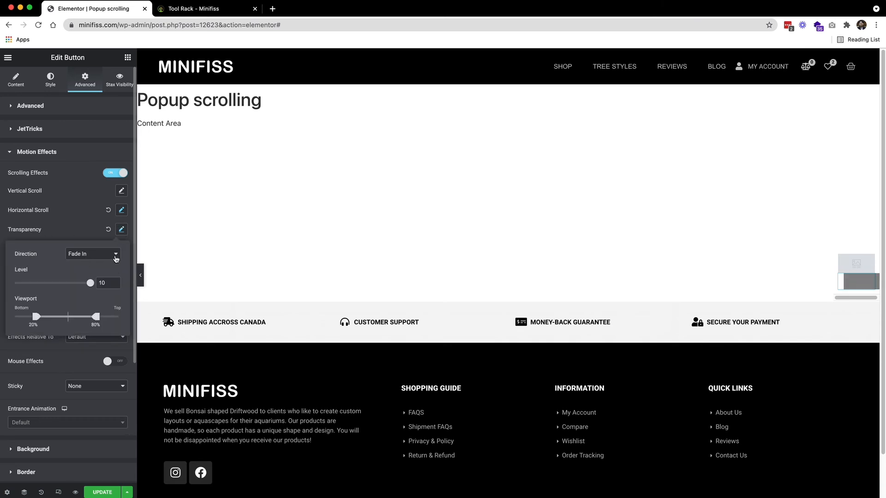
left_click_drag(36, 317, 12, 321)
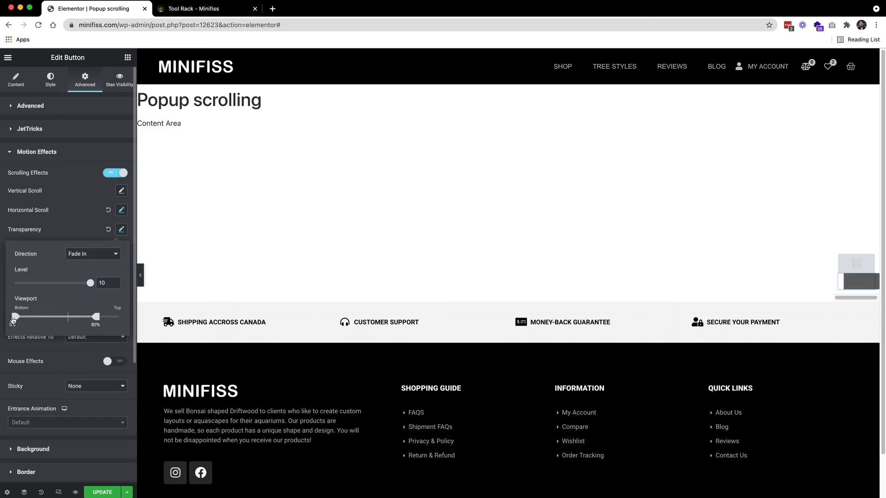
left_click_drag(95, 316, 75, 317)
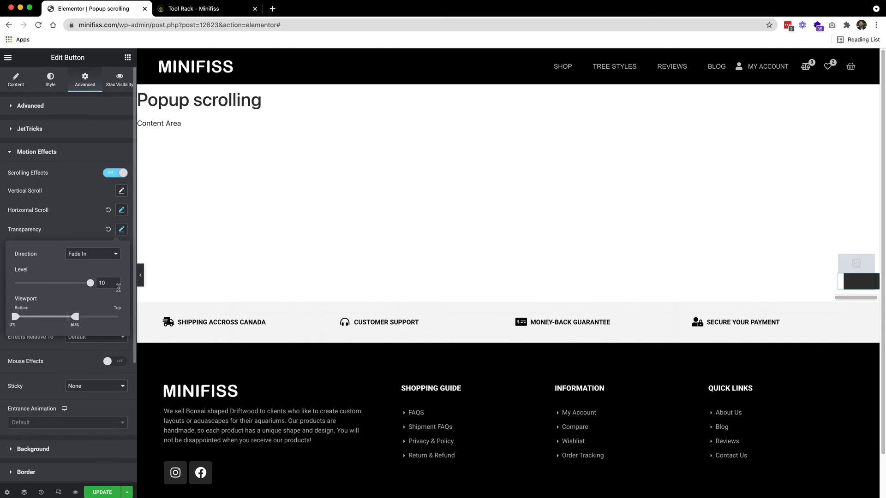
left_click_drag(107, 282, 101, 283)
left_click(84, 231)
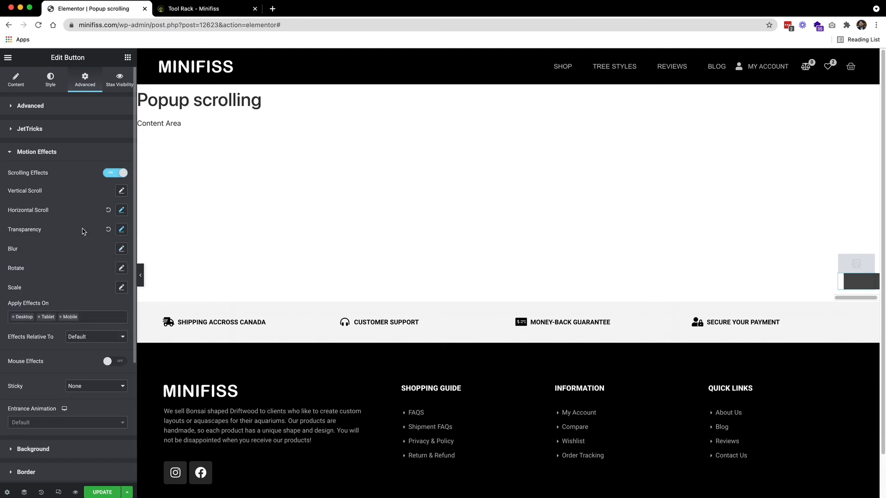
Make the button's scrolling effects relative to Entire Page and update the popup
left_click(83, 343)
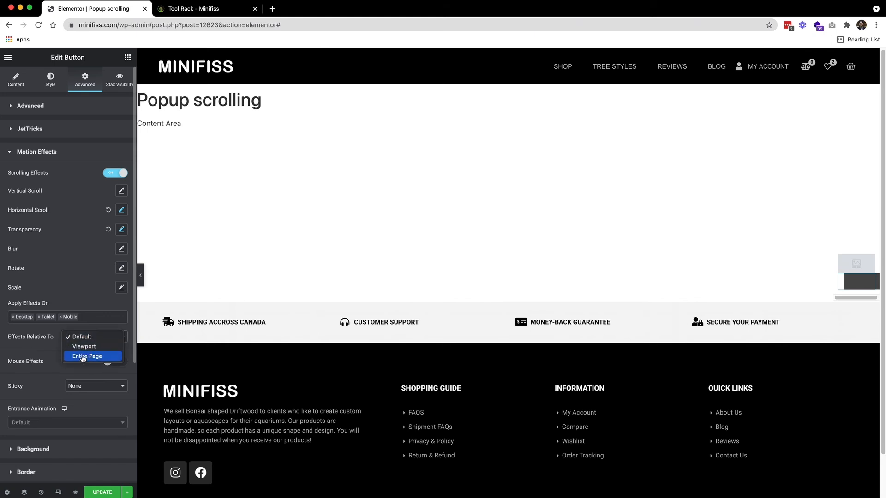
left_click(83, 358)
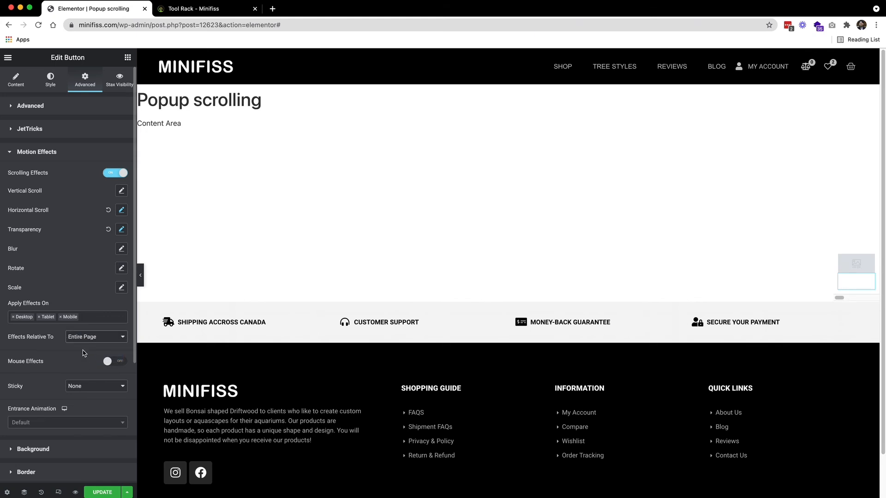
left_click(102, 493)
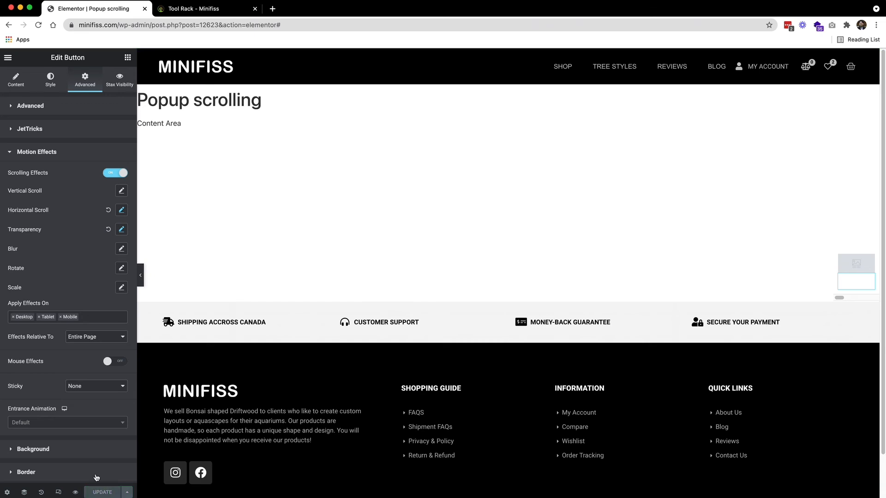
Switch to the Tool Rack product page, reload it and test the floating price button's link from the lower part of the page
left_click(222, 12)
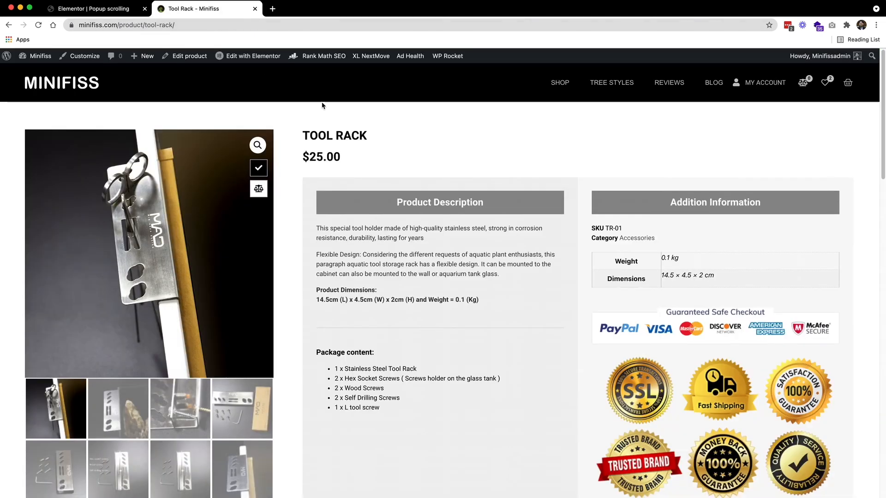
left_click(38, 26)
scroll(458, 158, "down", 10)
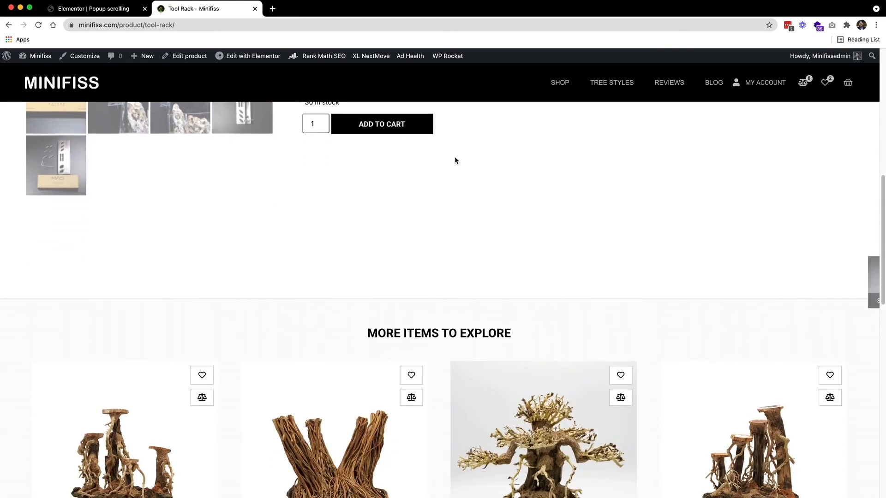
scroll(462, 161, "down", 10)
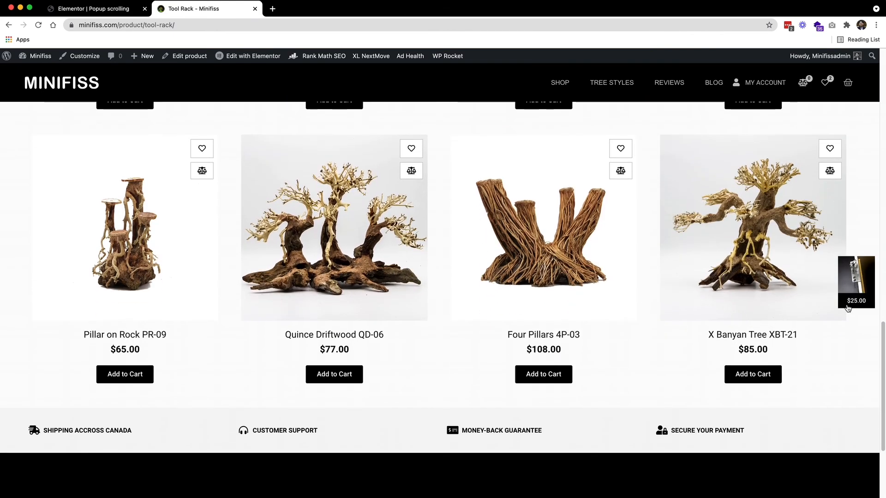
left_click(858, 305)
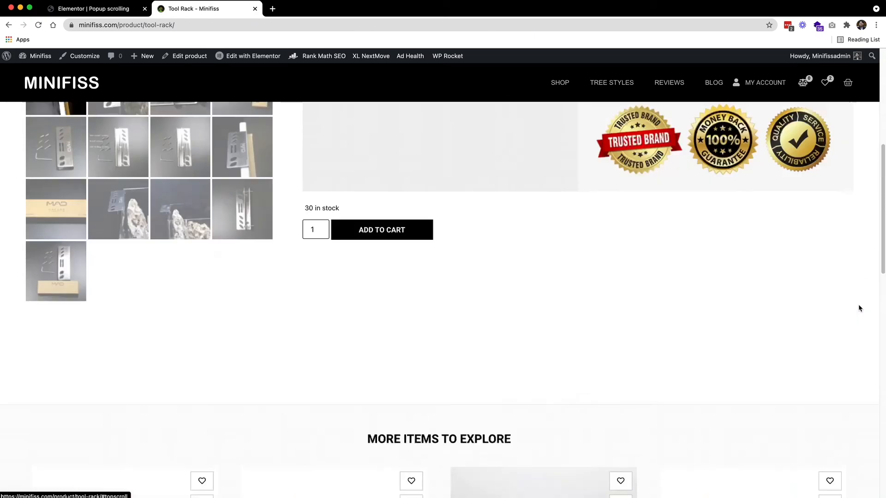
scroll(453, 288, "up", 1)
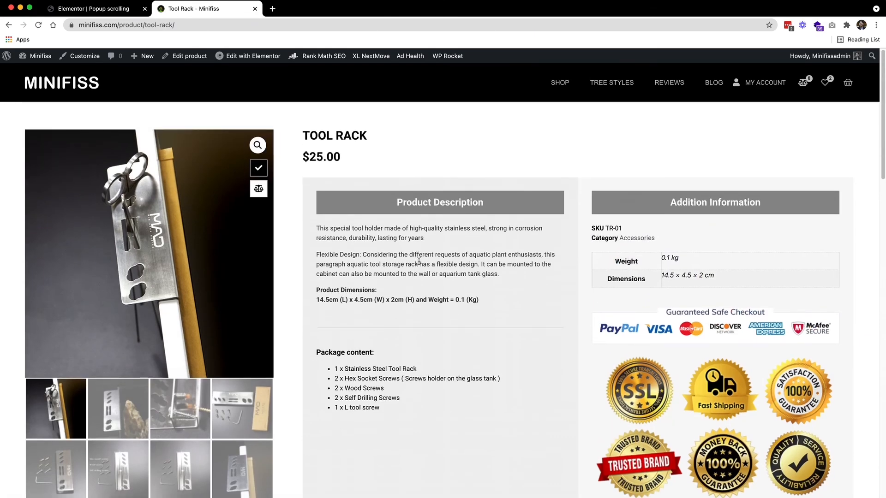
Open the related product Four Pillars 4P-08 from the Tool Rack page and test its floating price button among the related items
scroll(419, 261, "down", 4)
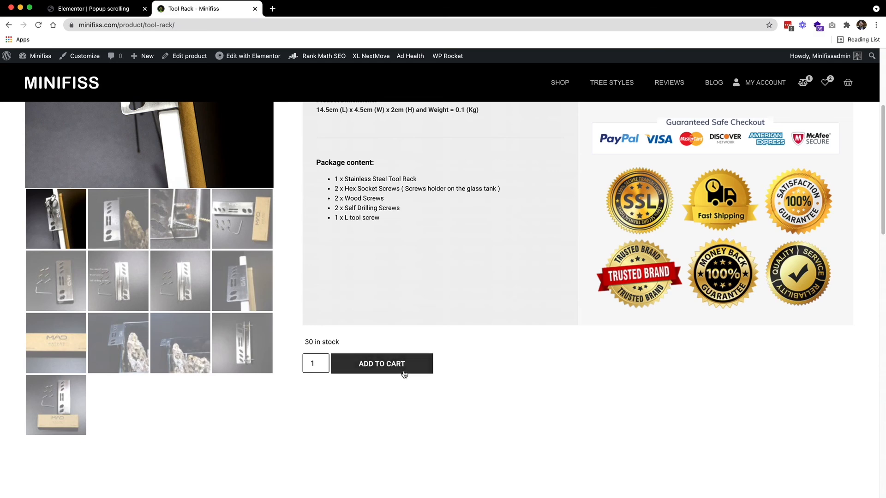
scroll(447, 362, "up", 4)
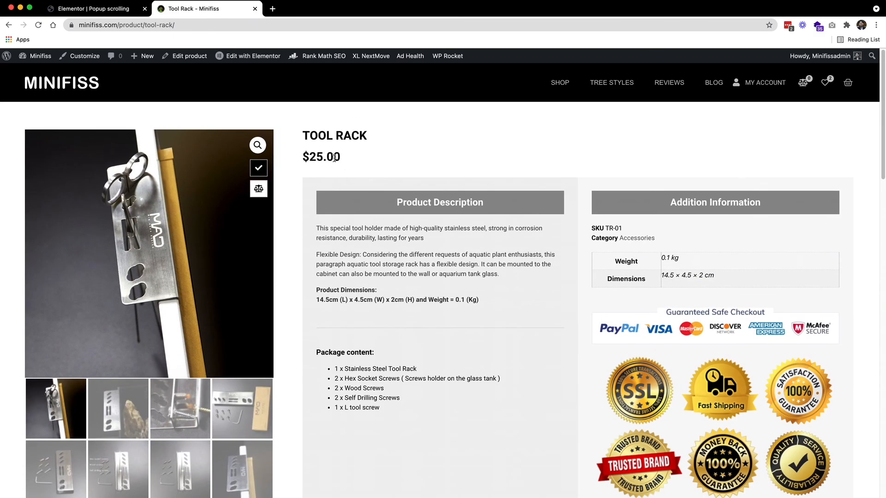
scroll(337, 164, "down", 10)
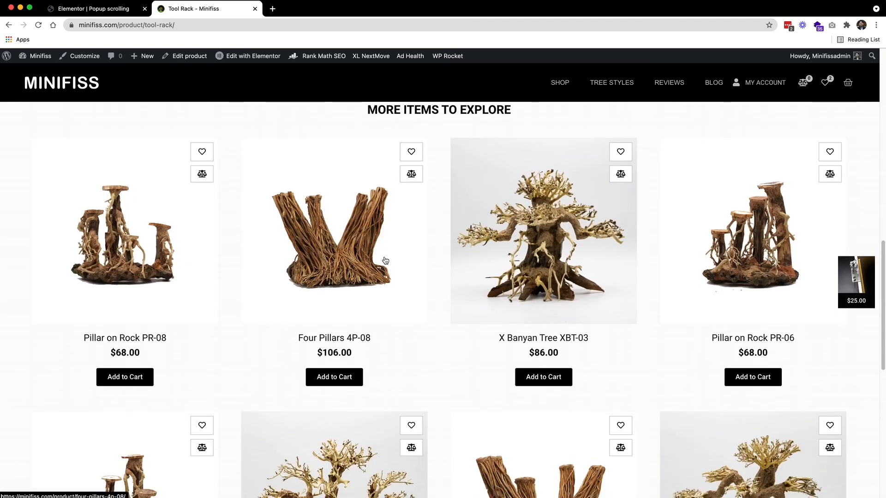
left_click(333, 255)
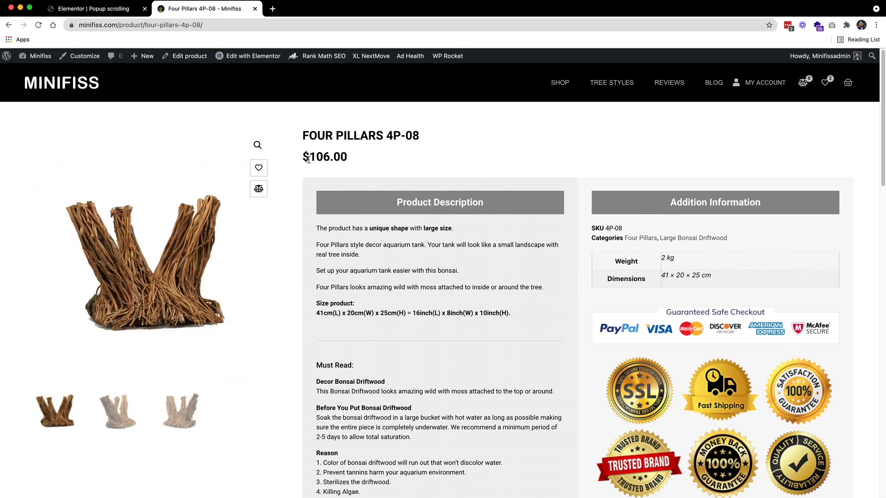
scroll(630, 176, "down", 10)
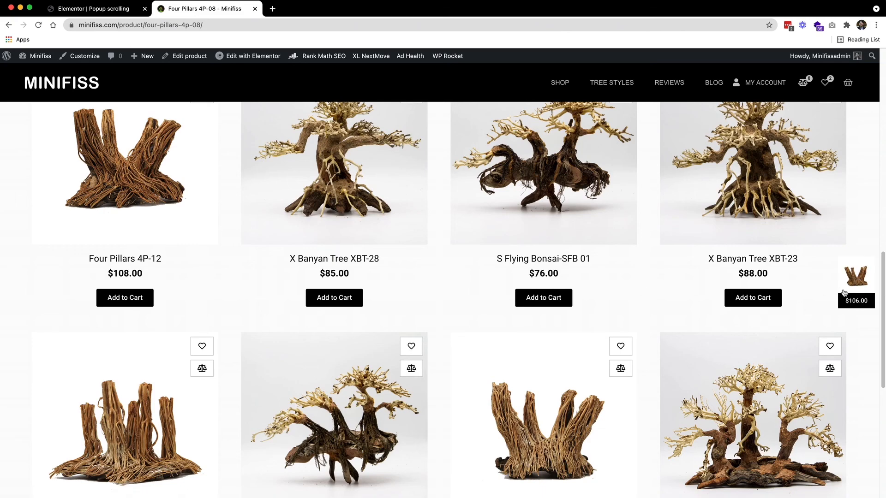
left_click(854, 302)
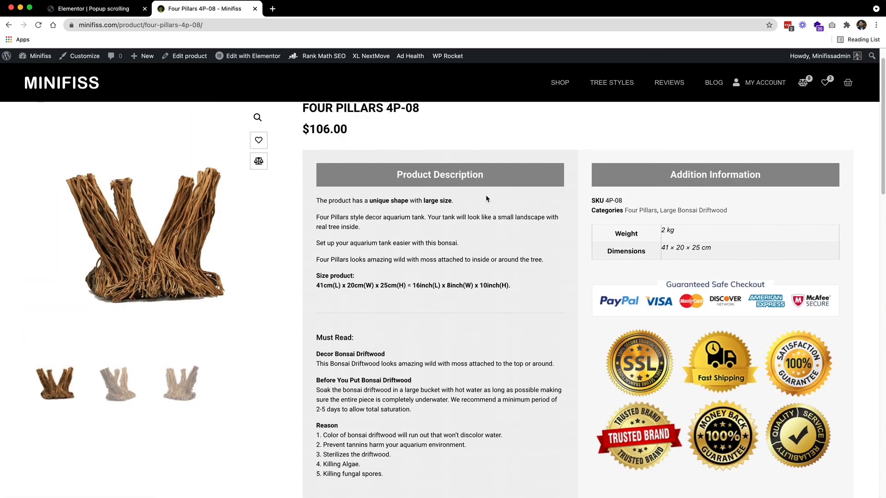
Go down to the Four Pillars 4P-08 page's footer and test the floating price button's link from there
scroll(494, 221, "down", 2)
scroll(550, 223, "down", 10)
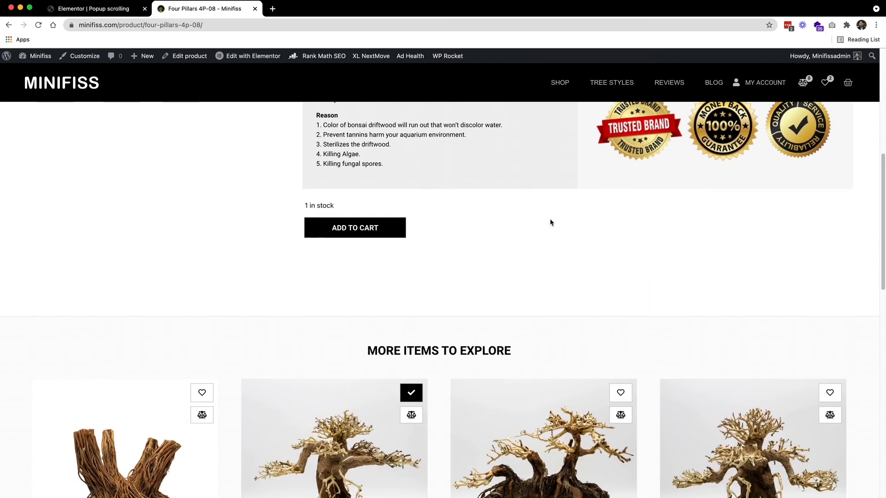
scroll(551, 223, "down", 10)
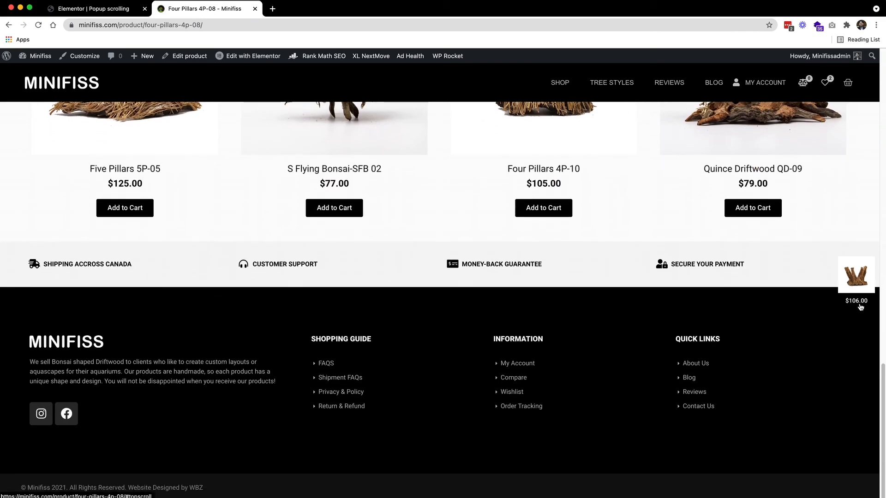
left_click(861, 307)
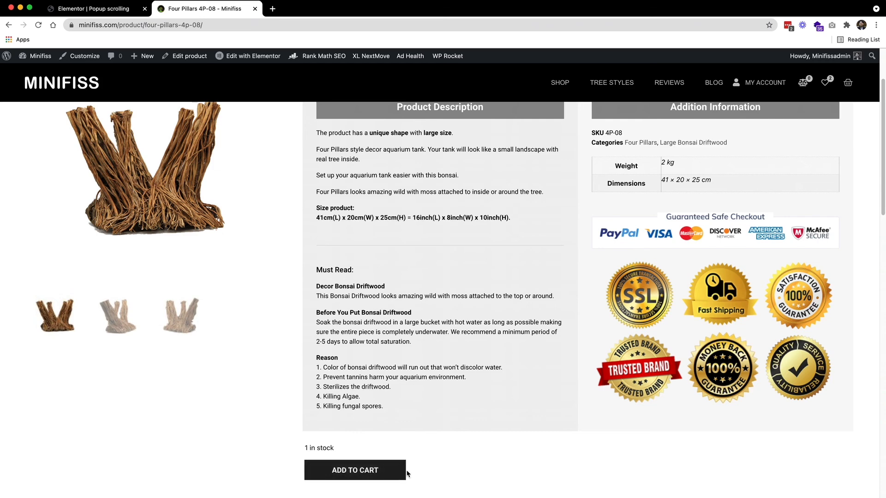
Check the popup's scroll behavior between the product details and the footer, and test the floating thumbnail's link to the page top
scroll(512, 359, "up", 2)
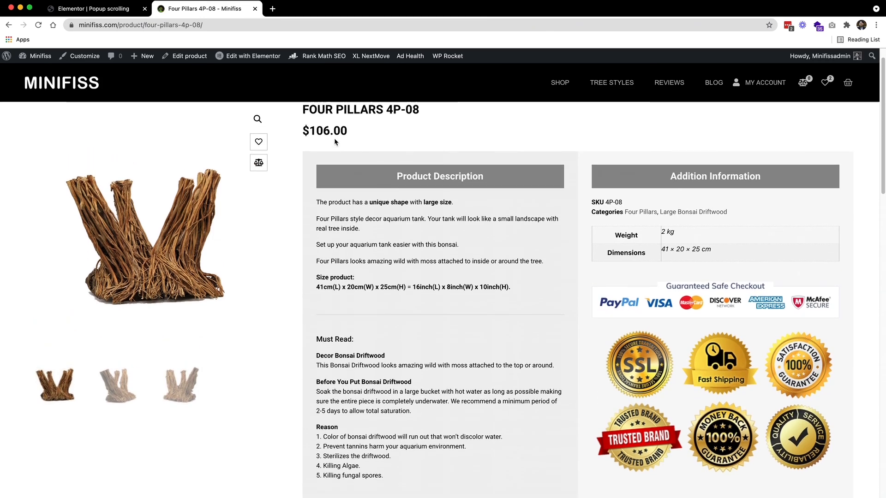
scroll(419, 306, "down", 2)
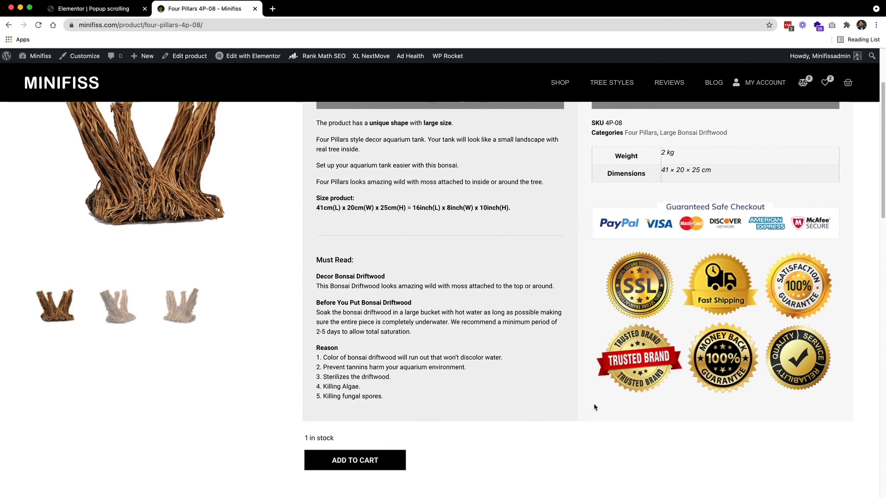
scroll(608, 392, "down", 2)
scroll(609, 390, "up", 2)
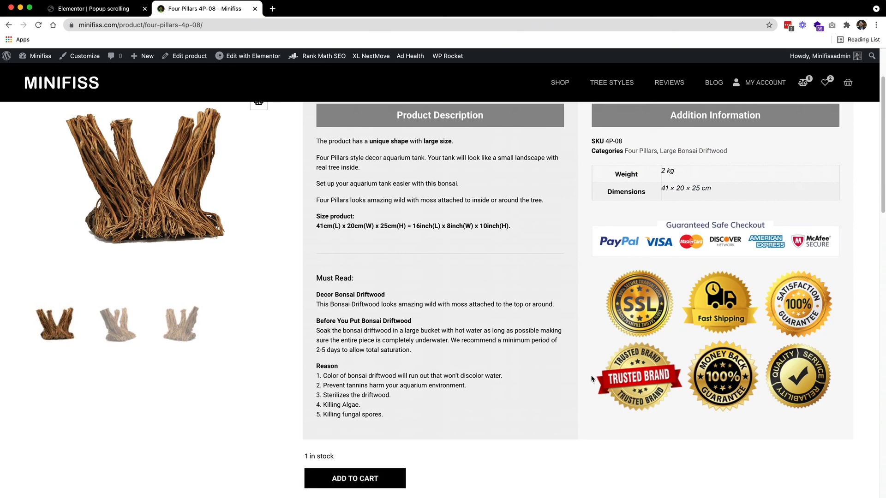
scroll(592, 379, "up", 2)
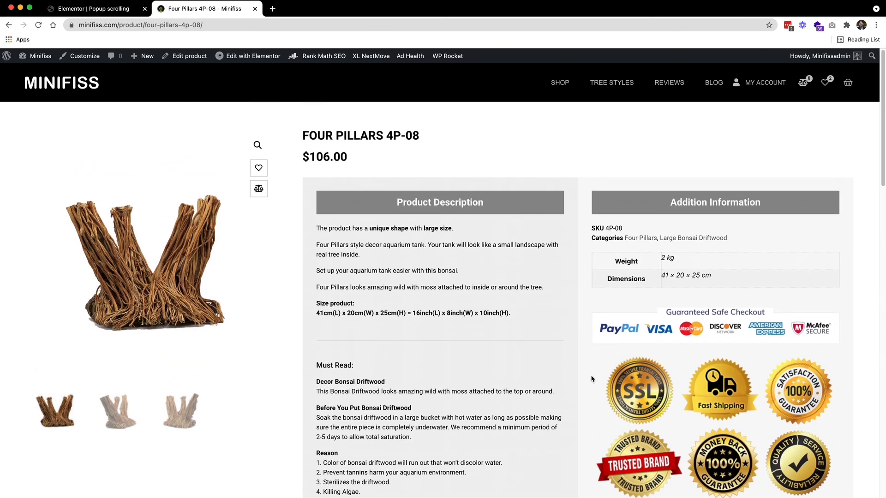
scroll(592, 379, "down", 15)
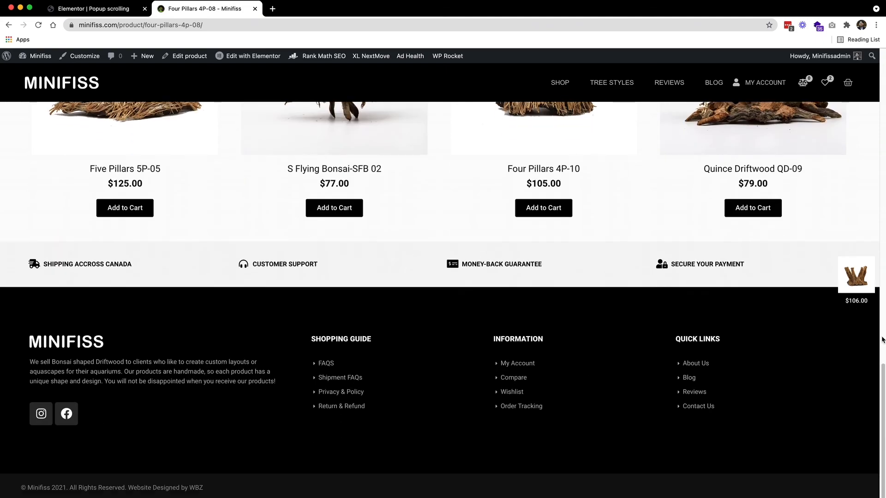
left_click(859, 290)
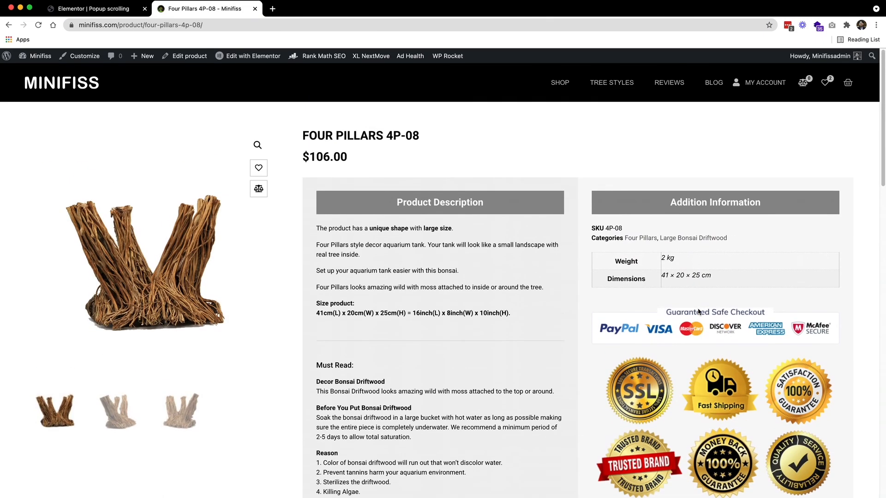
Go to the Minifiss home page and open the X Banyan Tree XBT-23 product from the new products section
left_click(74, 95)
scroll(307, 248, "down", 10)
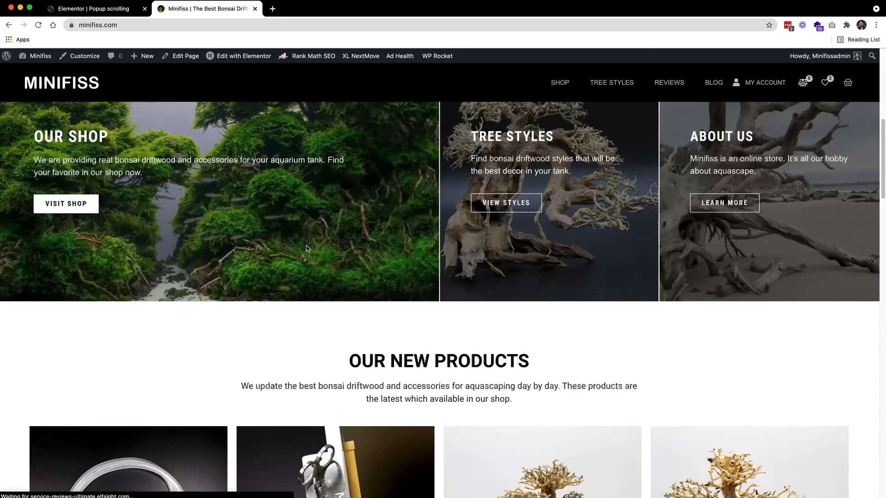
scroll(307, 248, "down", 5)
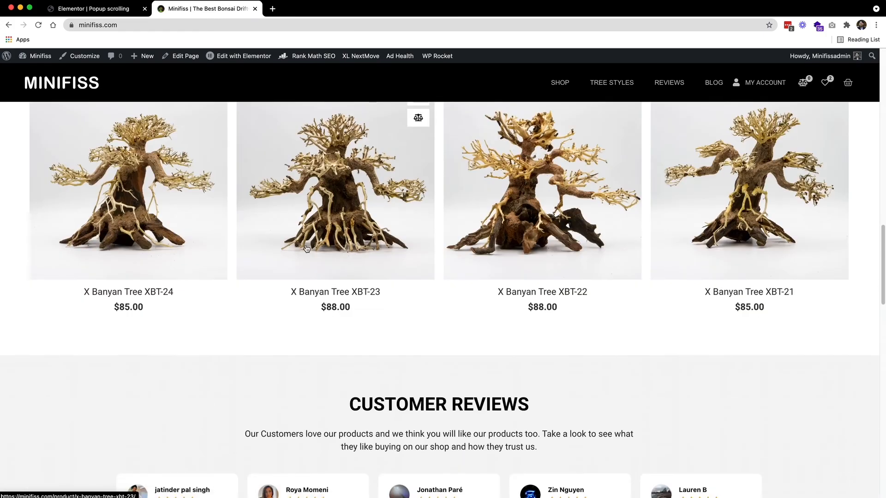
scroll(337, 245, "up", 2)
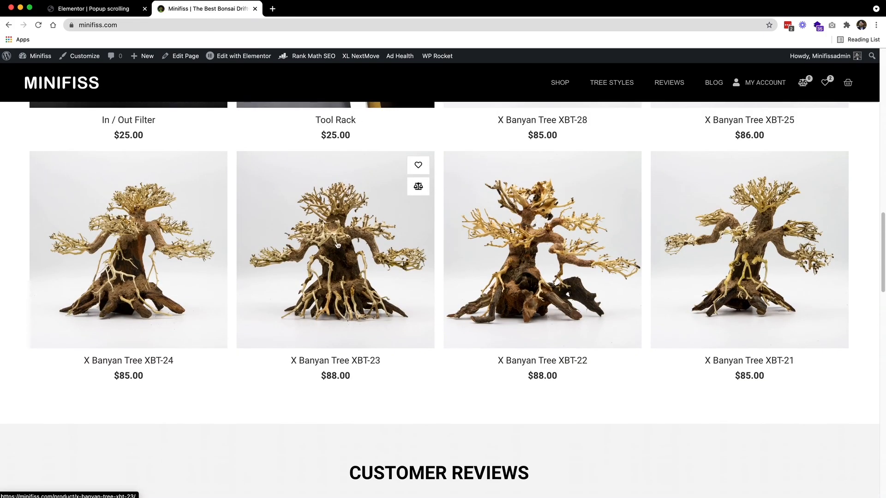
left_click(324, 275)
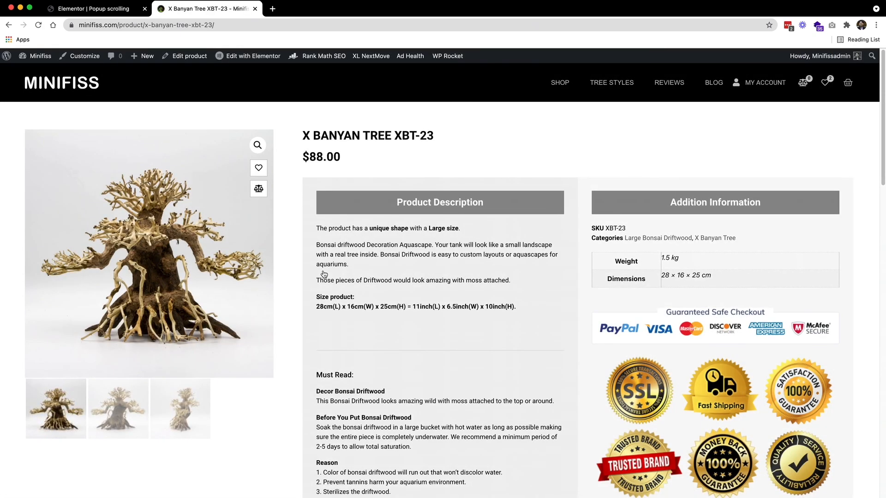
Check the floating popup among the related items on the X Banyan Tree XBT-23 page and test its thumbnail's link to the page top
scroll(324, 274, "down", 20)
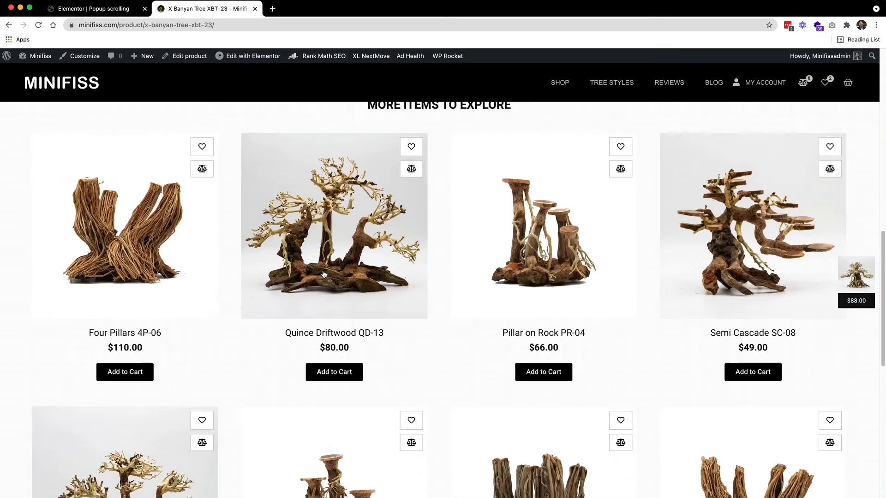
scroll(324, 275, "down", 5)
scroll(323, 276, "up", 10)
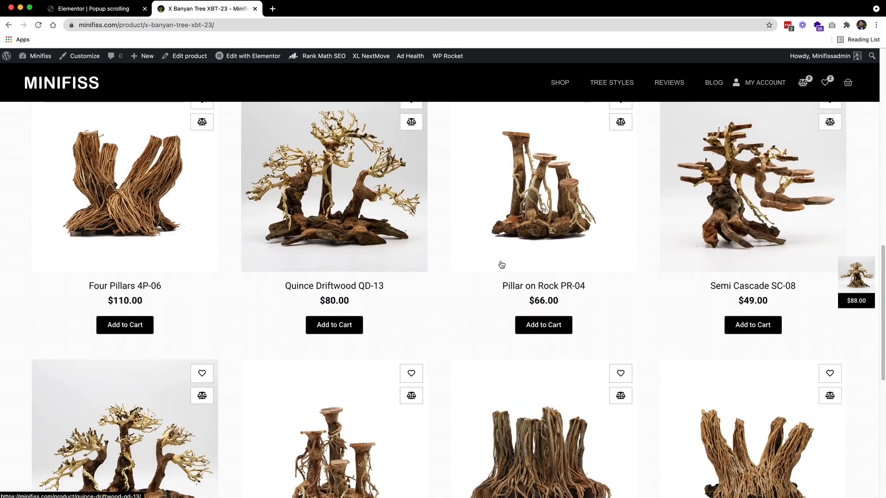
left_click(851, 277)
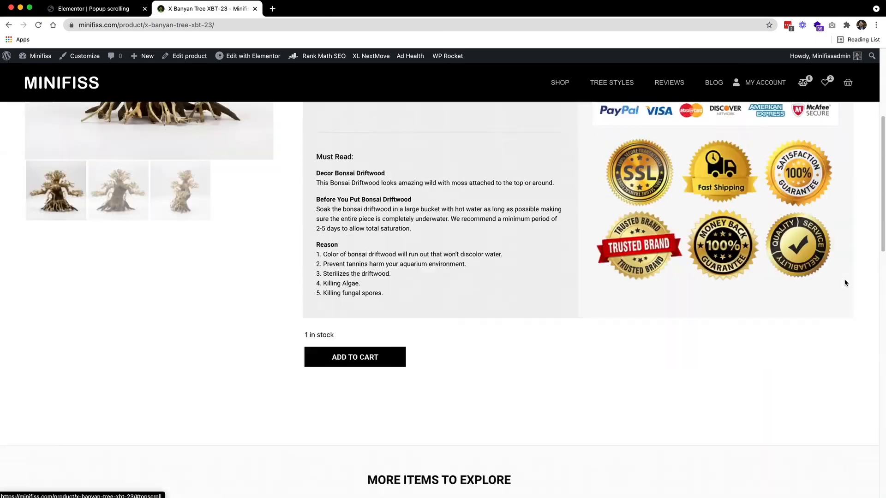
scroll(736, 275, "up", 1)
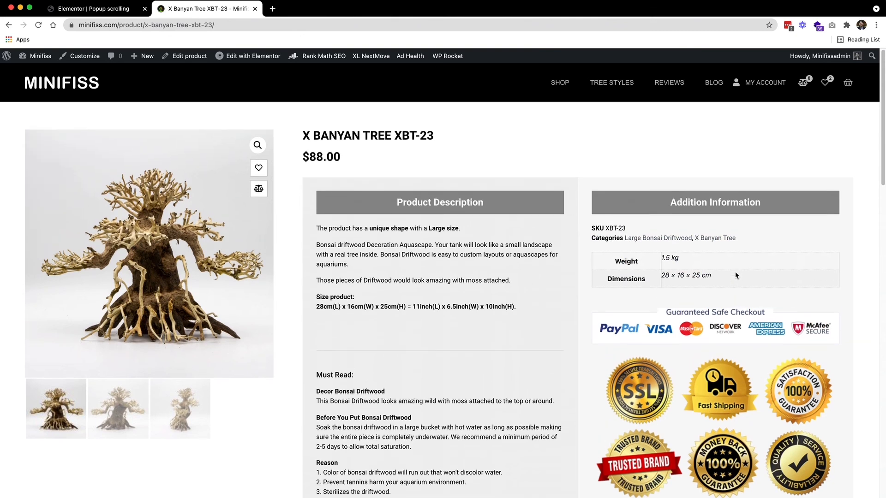